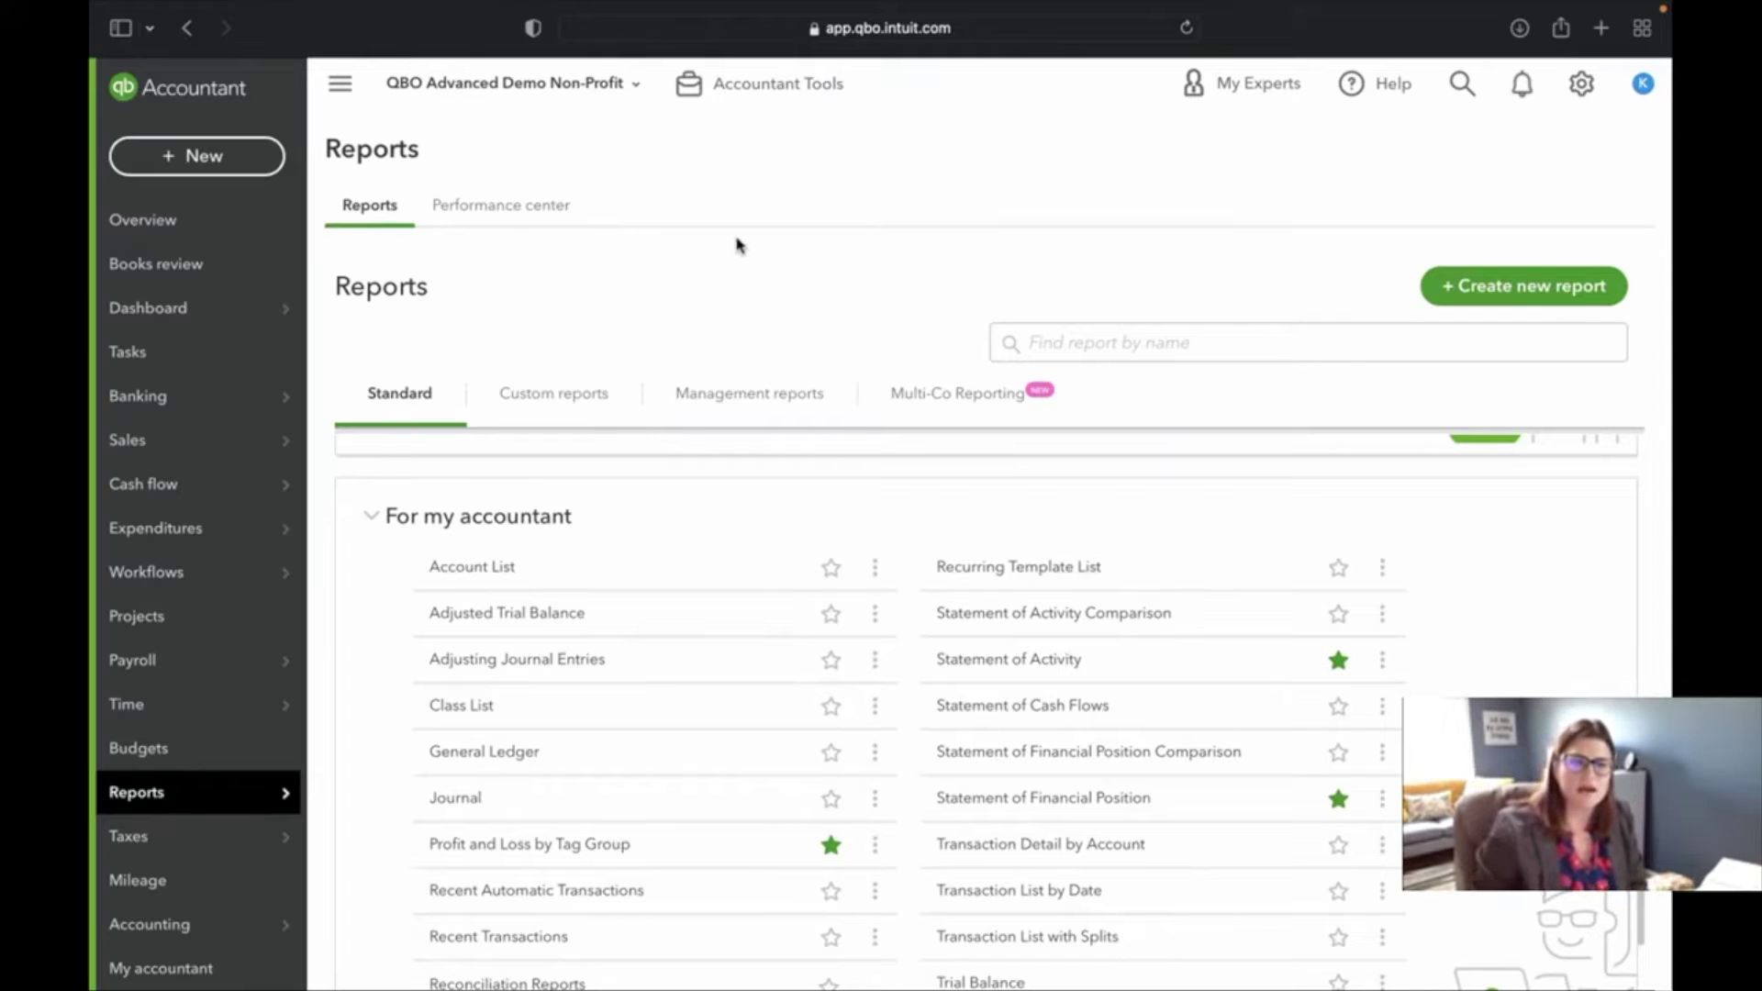
- Open the Statement of Financial Position report from the favorites and review it from assets down to liabilities and equity
{"action": "scroll", "coordinate": [739, 246], "scroll_direction": "down", "scroll_amount": 4}
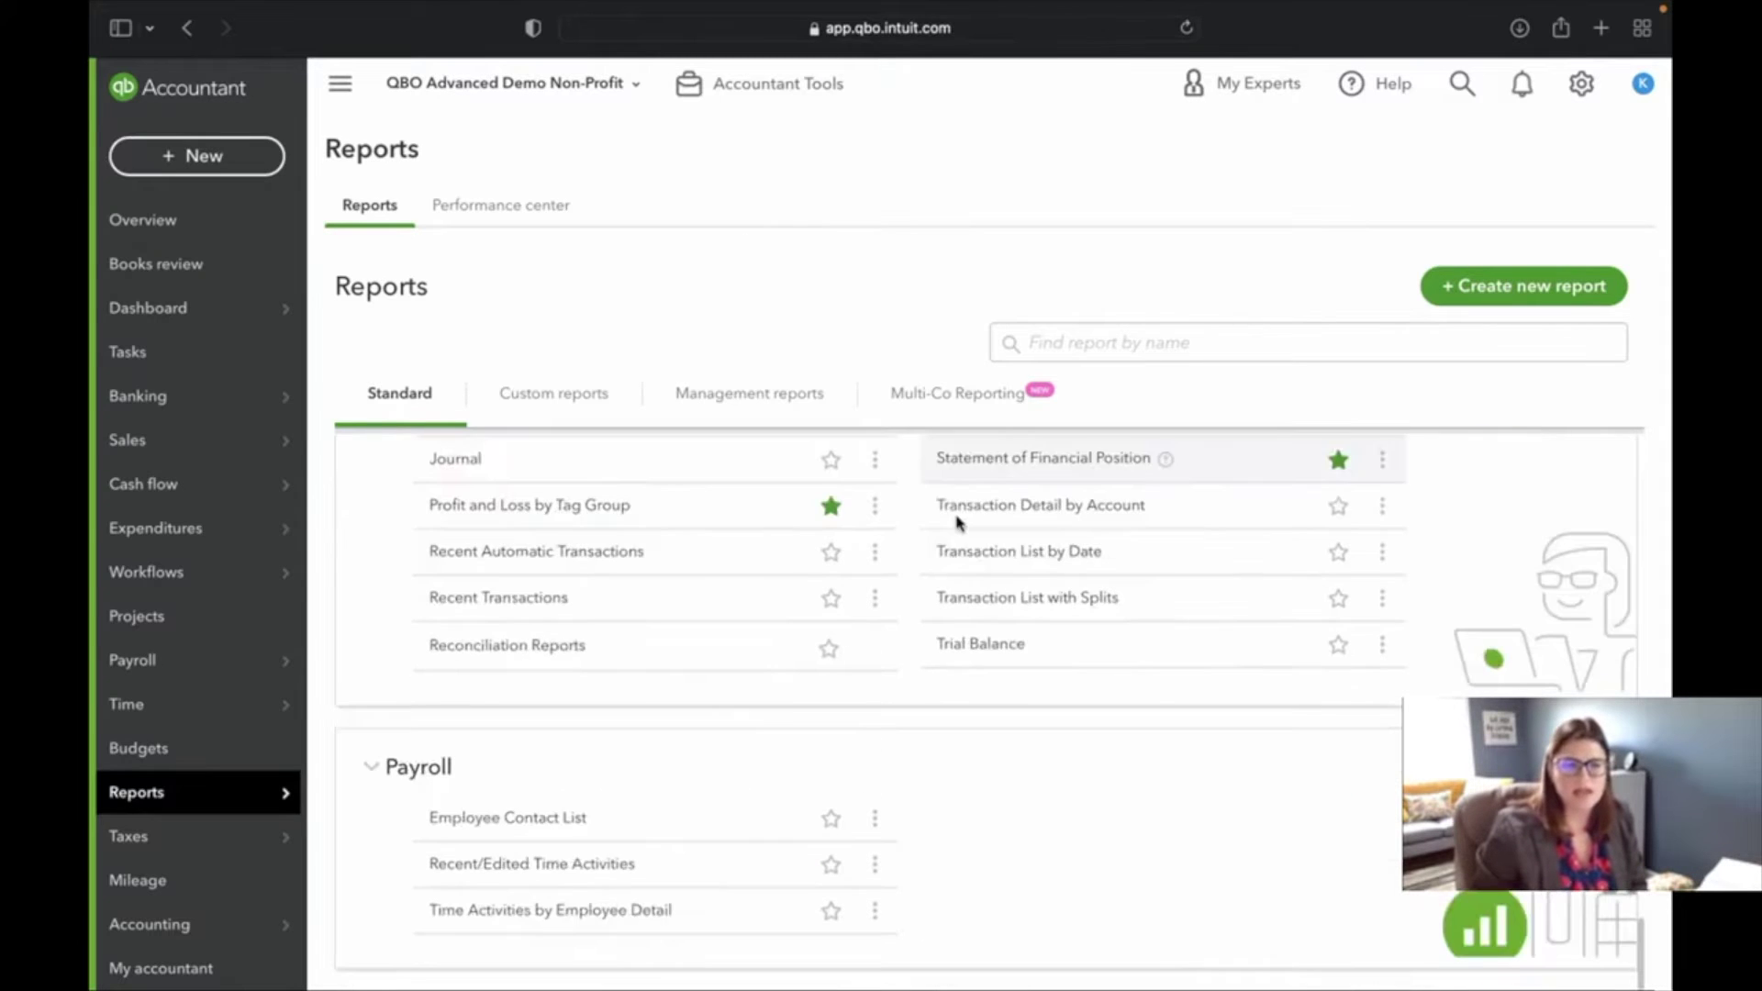
{"action": "scroll", "coordinate": [950, 739], "scroll_direction": "up", "scroll_amount": 15}
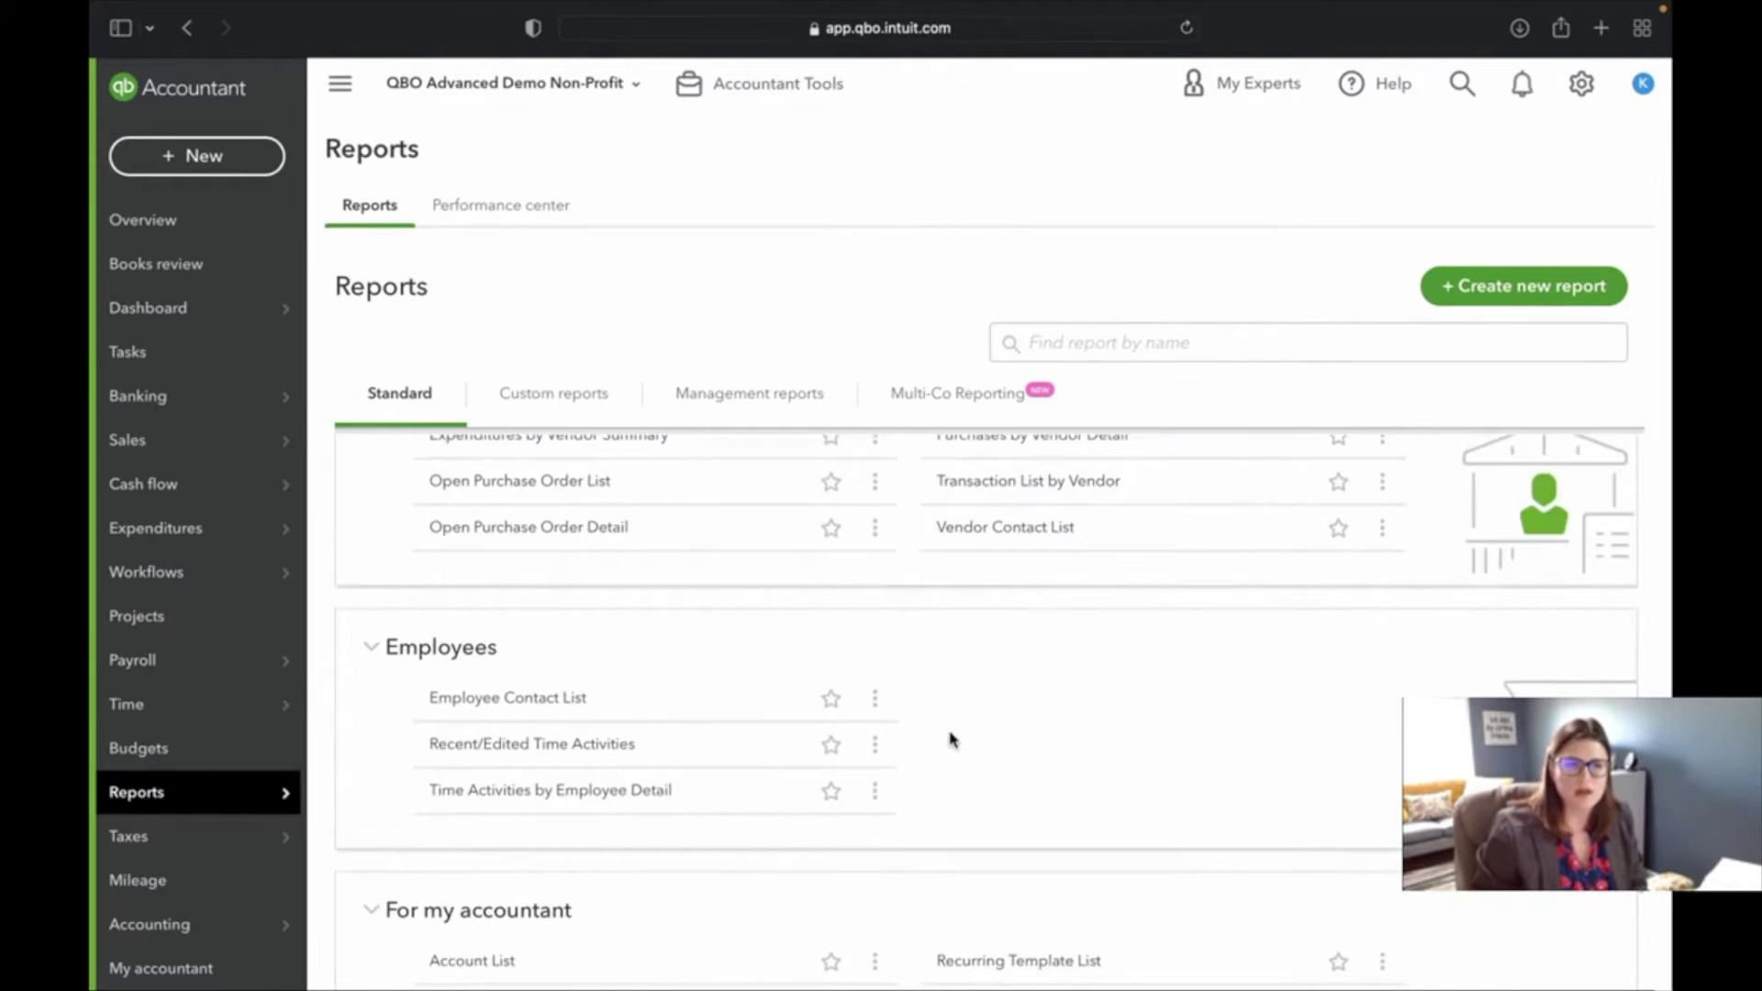
{"action": "scroll", "coordinate": [807, 582], "scroll_direction": "down", "scroll_amount": 7}
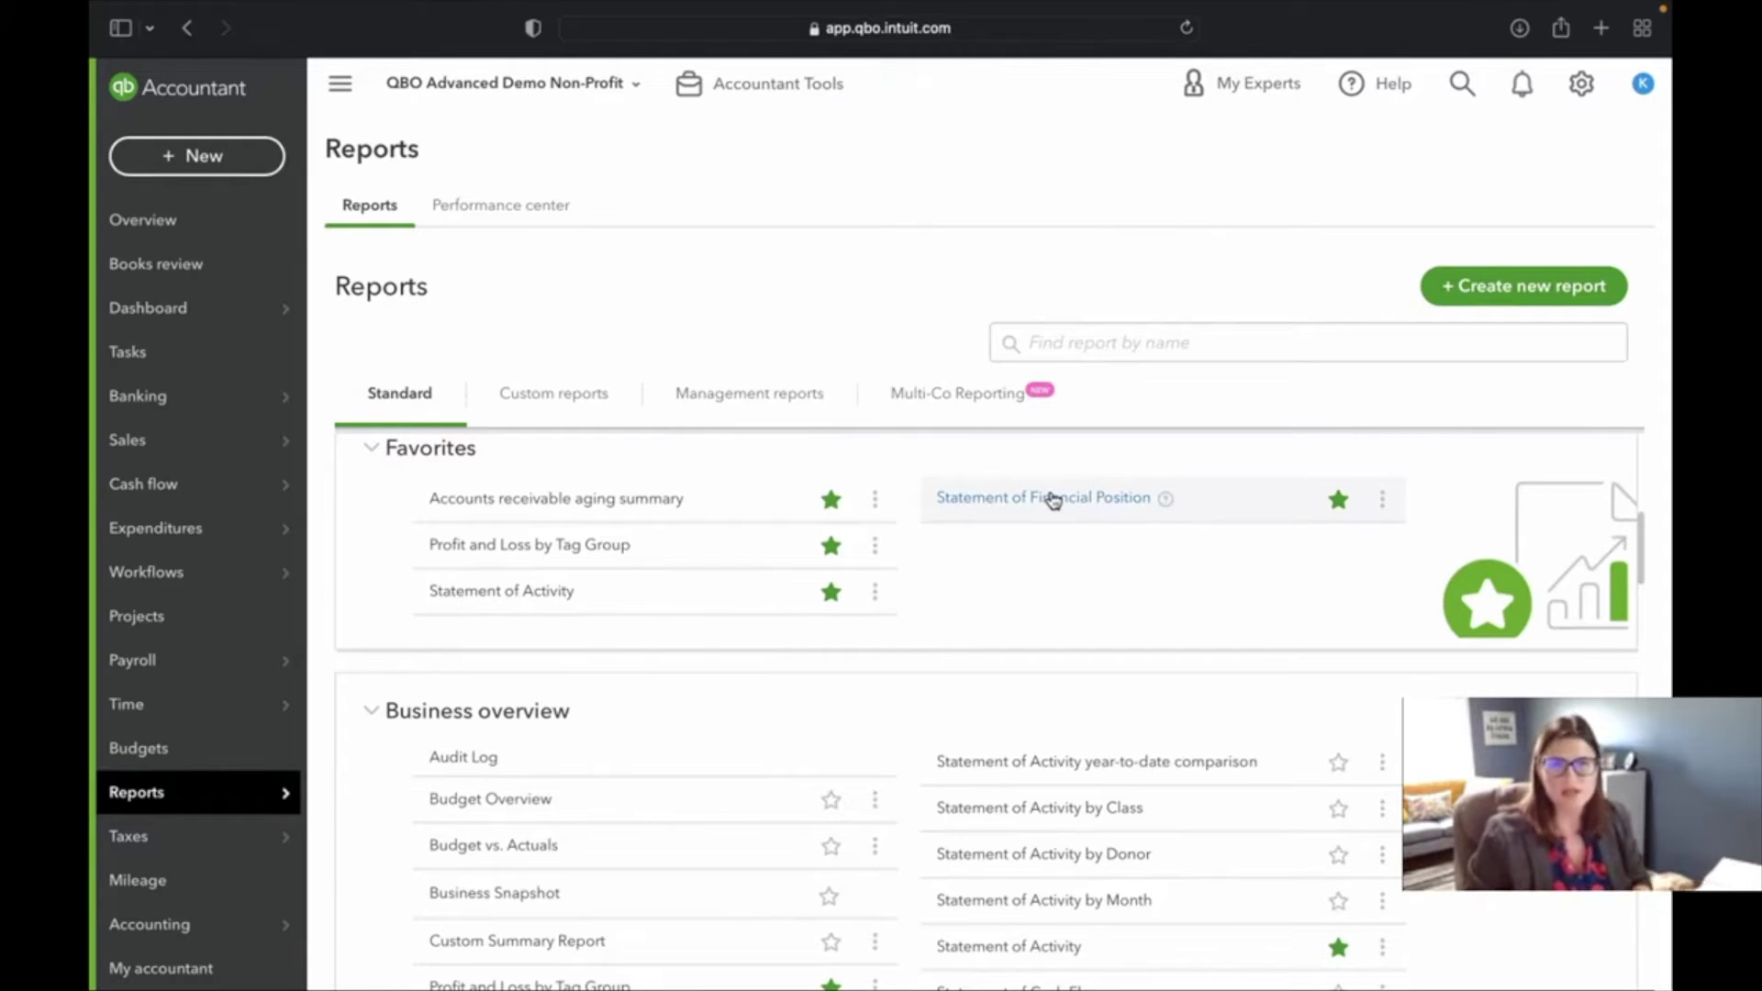
{"action": "left_click", "coordinate": [1052, 500]}
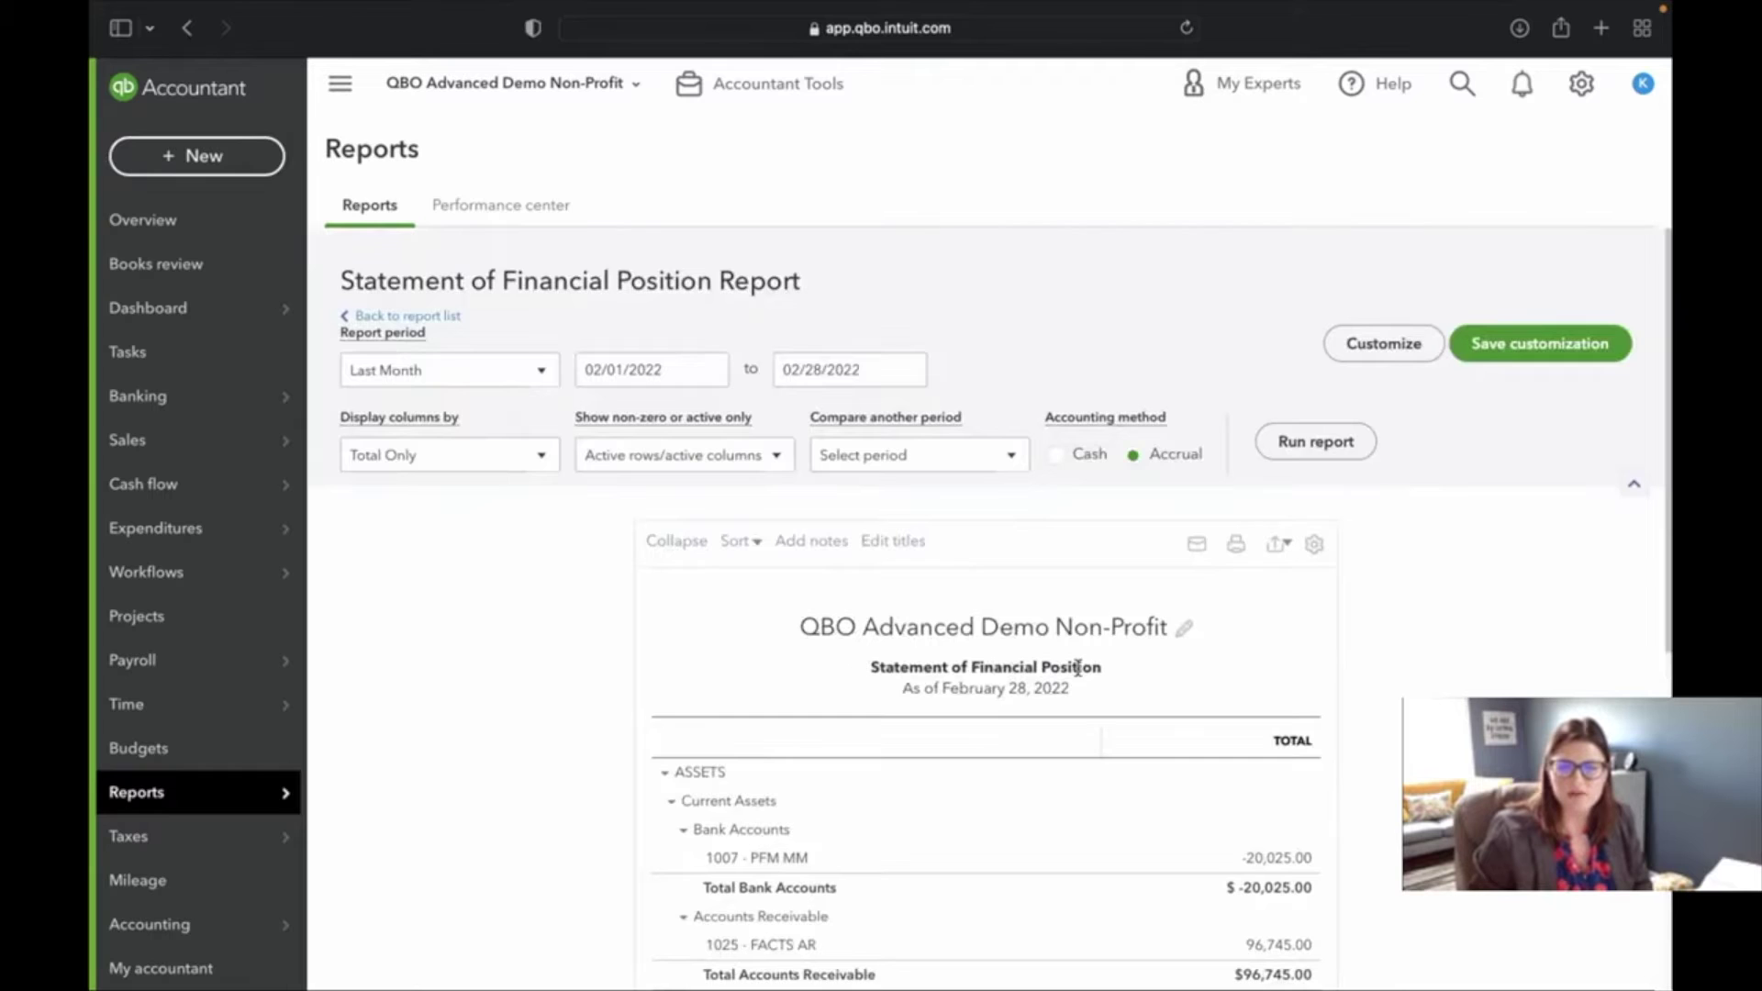
{"action": "scroll", "coordinate": [1106, 673], "scroll_direction": "down", "scroll_amount": 10}
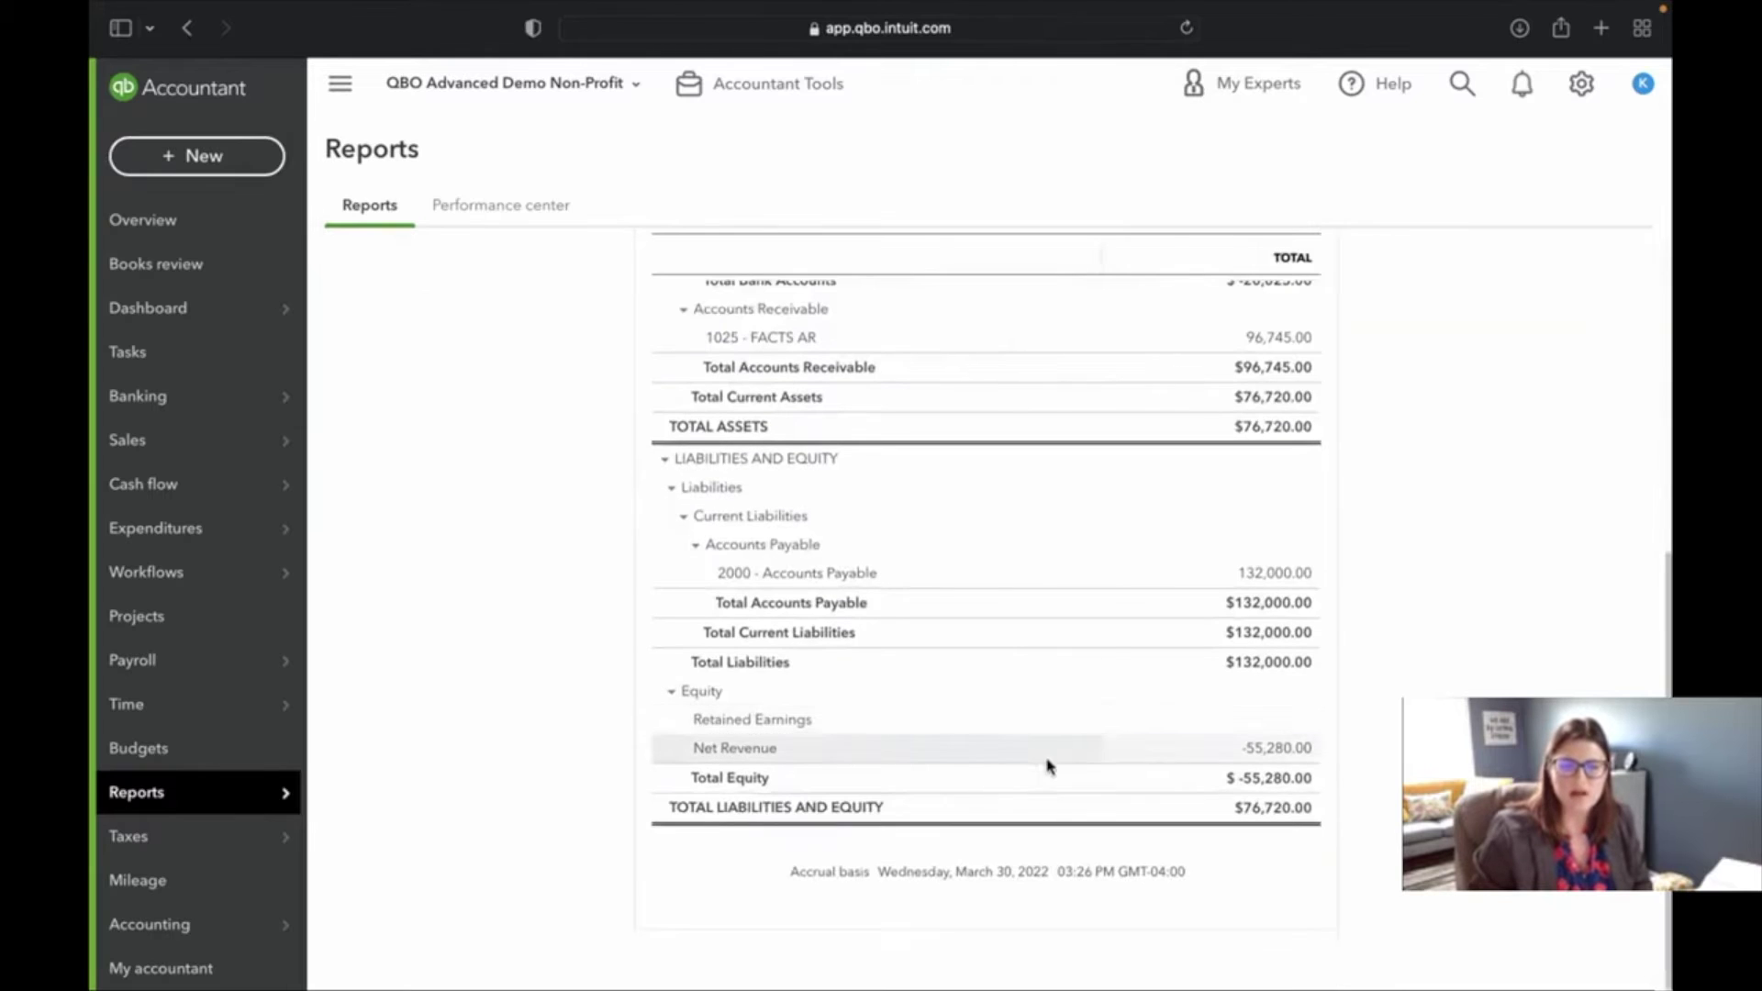
{"action": "scroll", "coordinate": [1230, 716], "scroll_direction": "up", "scroll_amount": 10}
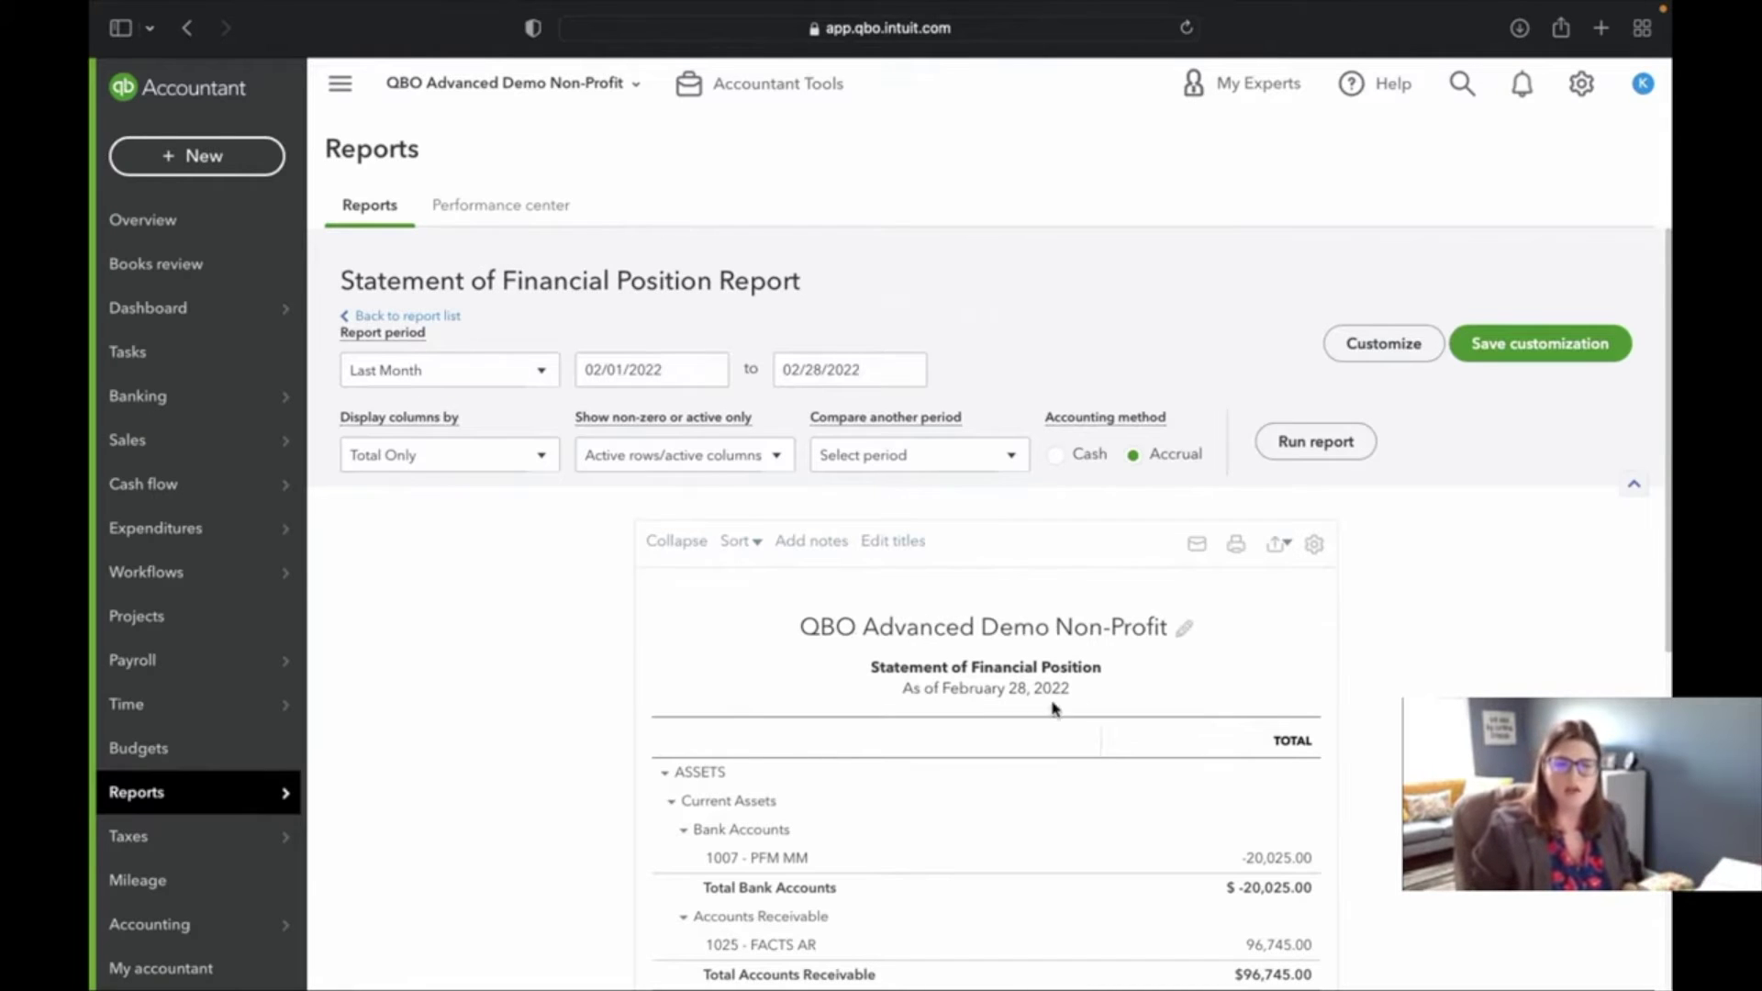
{"action": "scroll", "coordinate": [1035, 712], "scroll_direction": "down", "scroll_amount": 7}
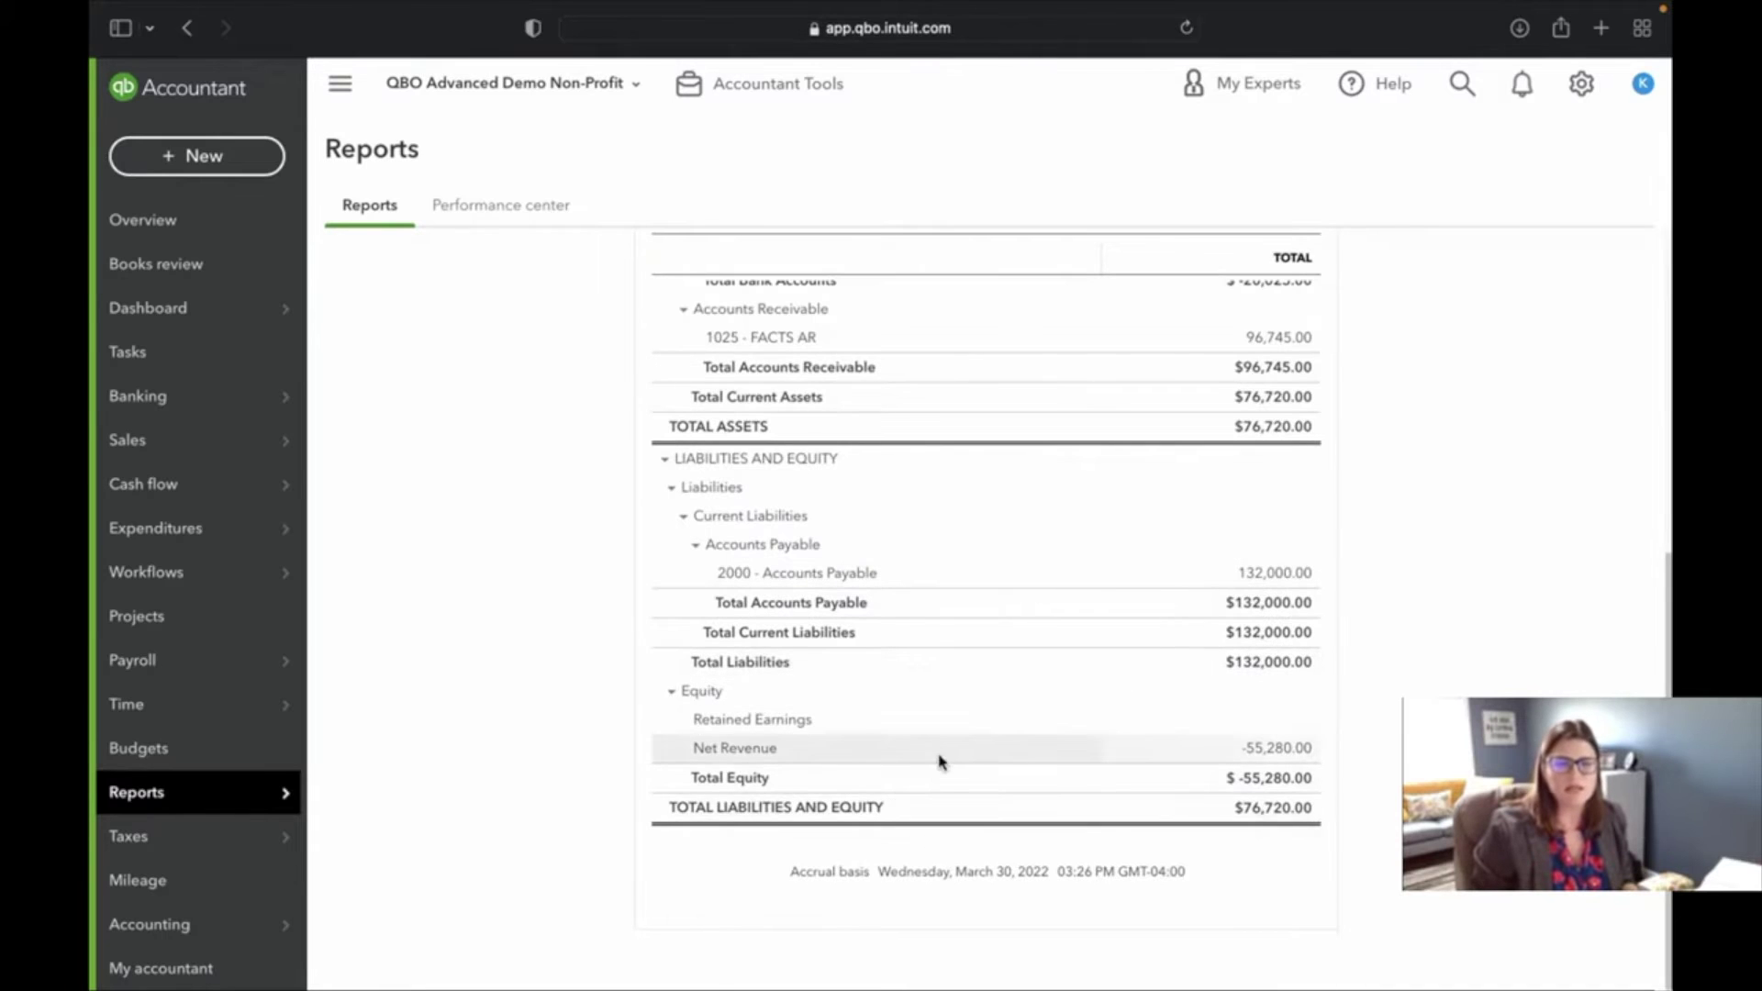
{"action": "scroll", "coordinate": [940, 761], "scroll_direction": "up", "scroll_amount": 7}
{"action": "scroll", "coordinate": [455, 397], "scroll_direction": "up", "scroll_amount": 2}
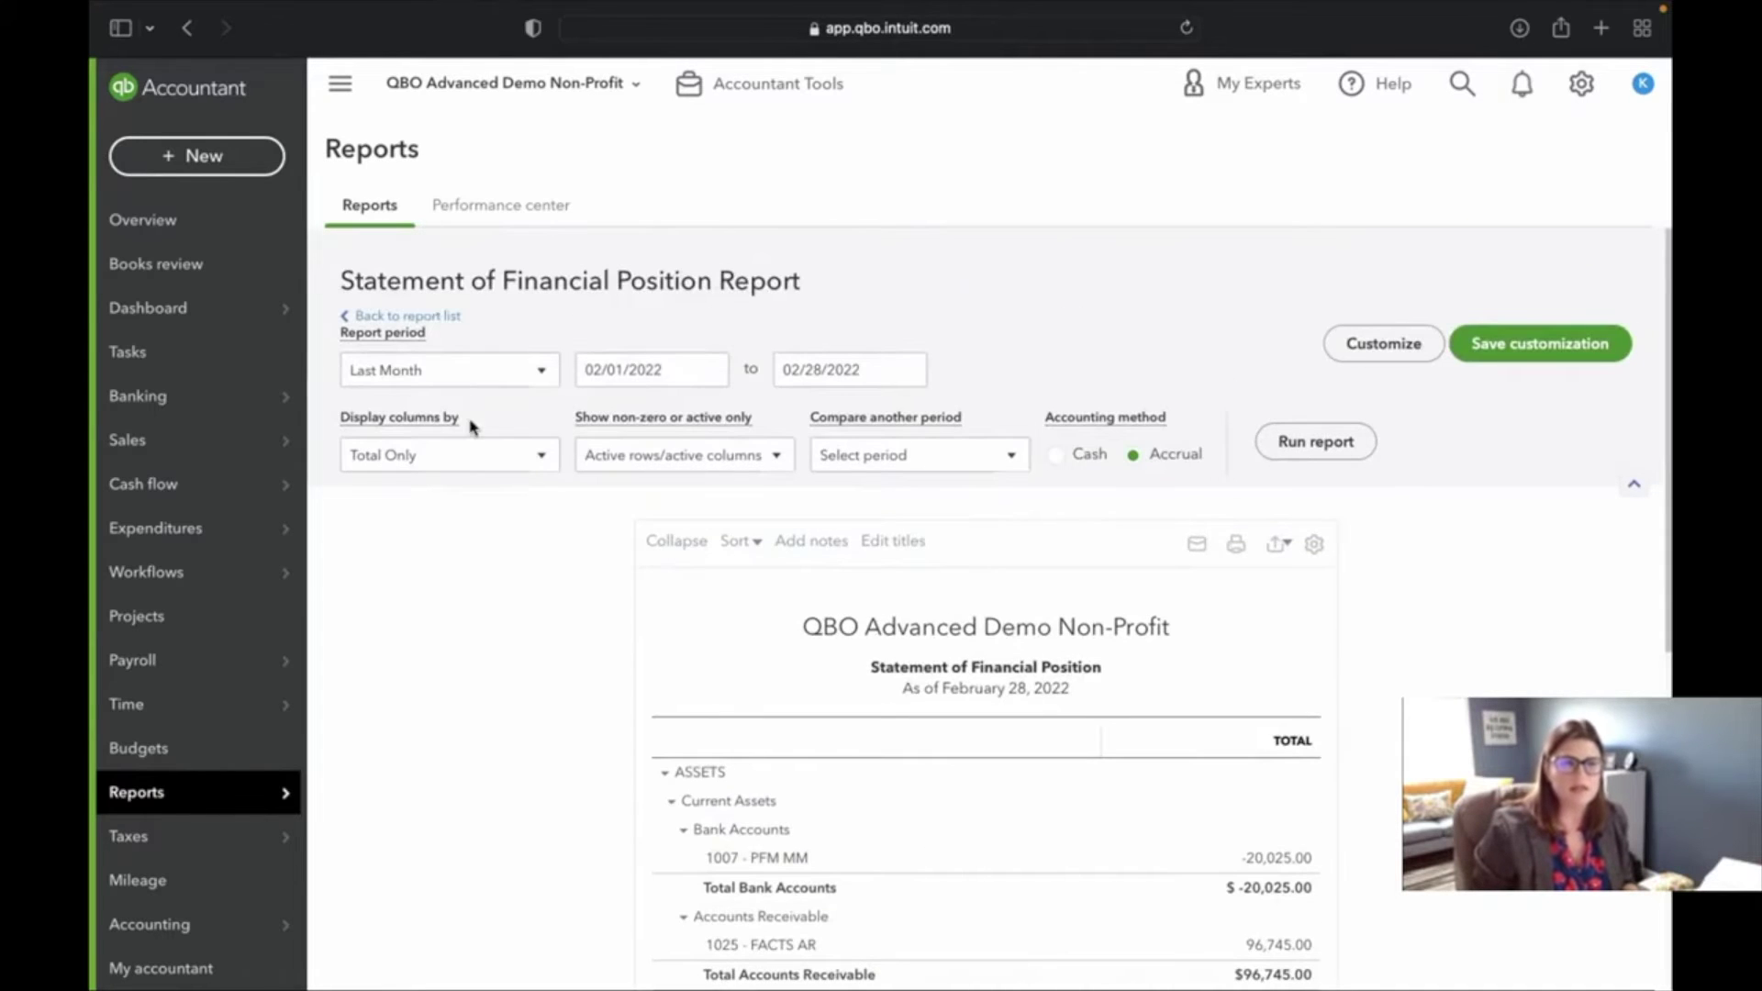
- Return to the report list and open the Statement of Activity report from the Business overview group
{"action": "left_click", "coordinate": [410, 318]}
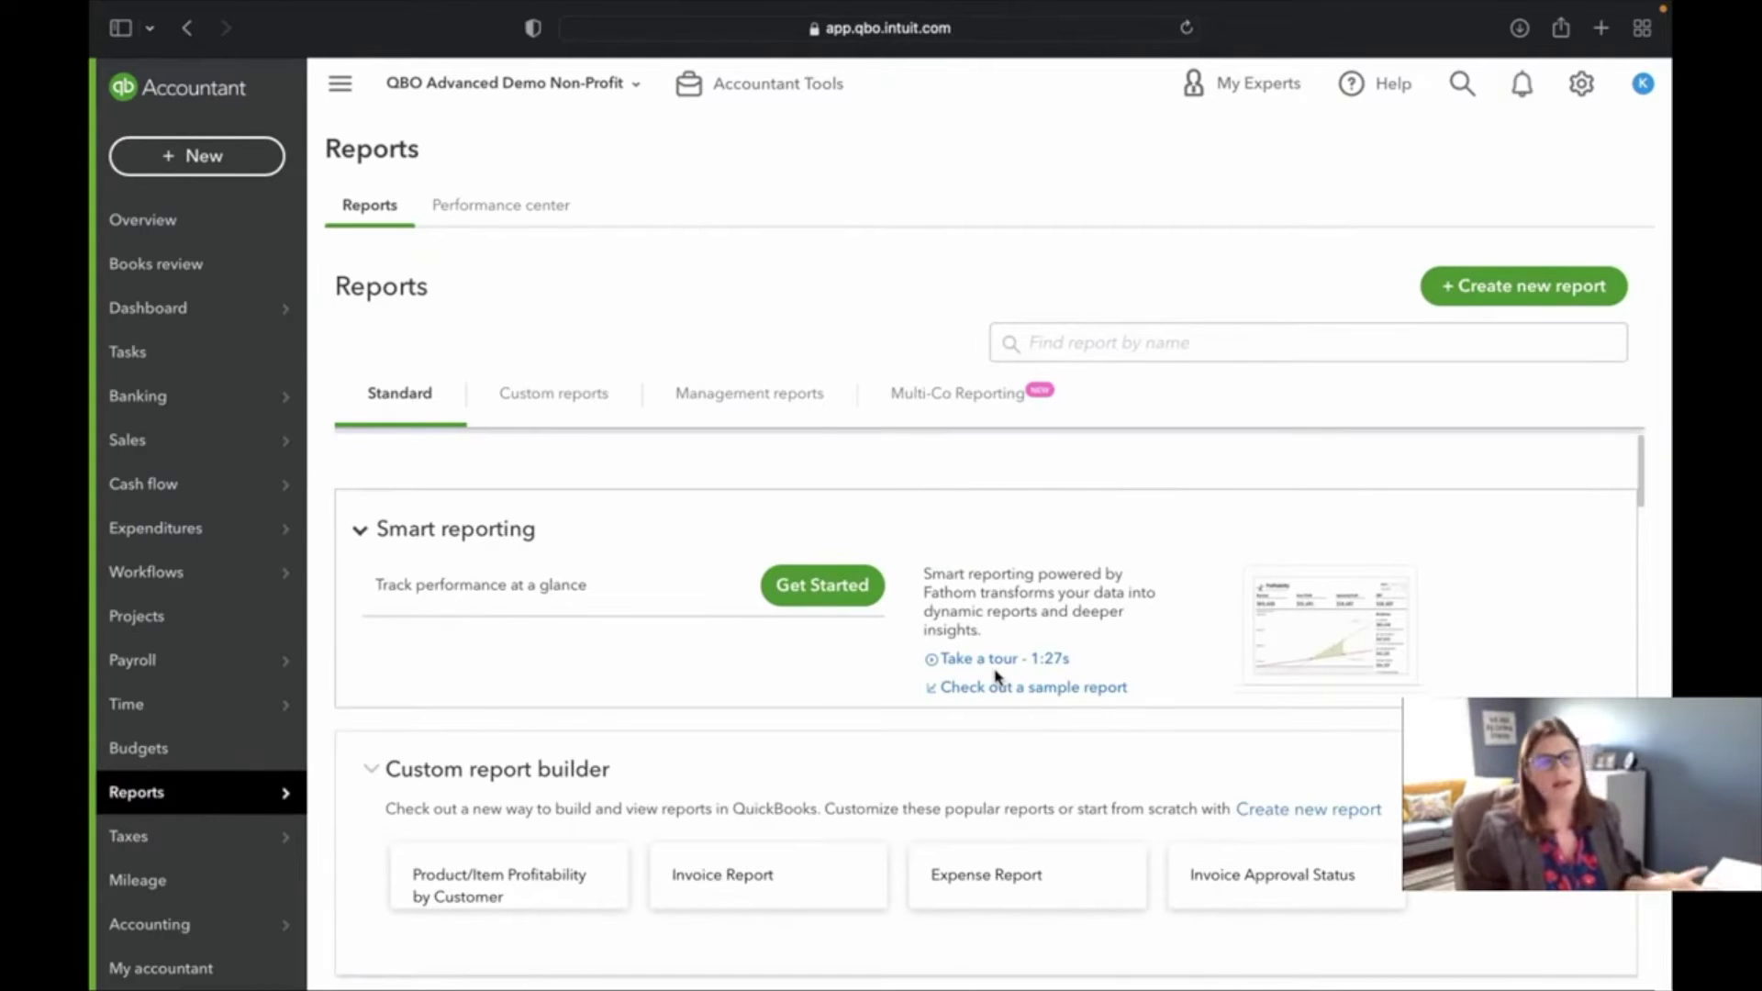
{"action": "scroll", "coordinate": [642, 702], "scroll_direction": "down", "scroll_amount": 5}
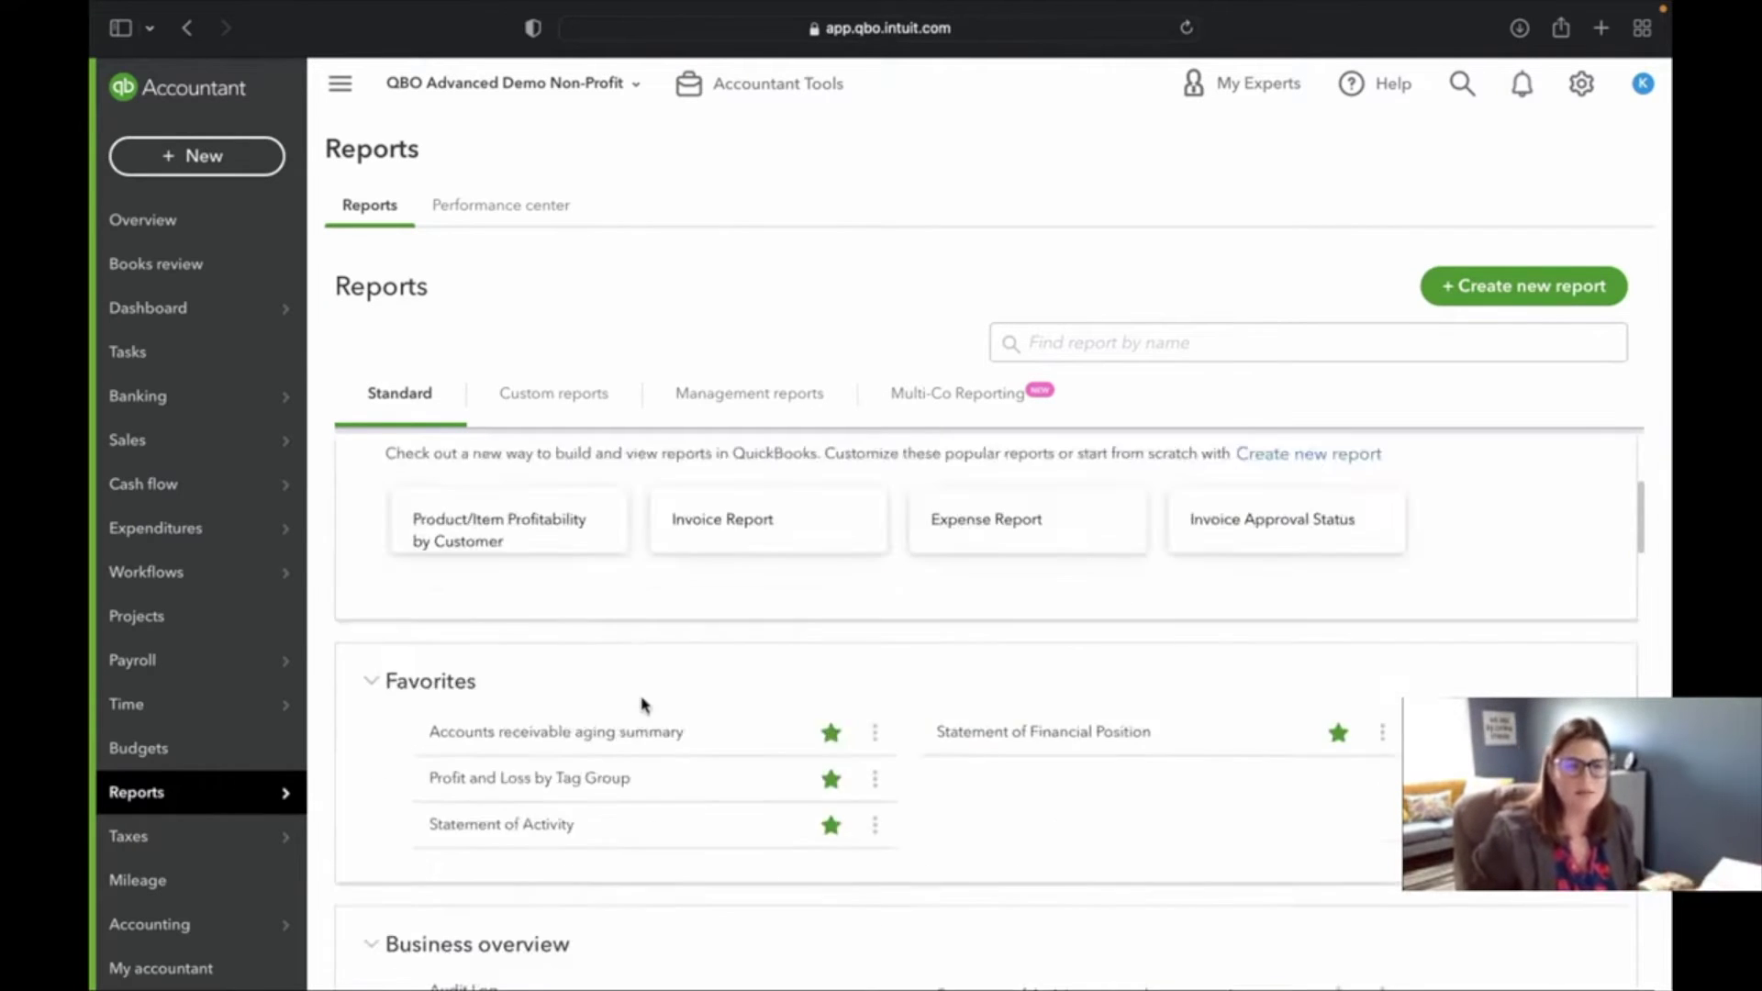
{"action": "scroll", "coordinate": [906, 741], "scroll_direction": "down", "scroll_amount": 3}
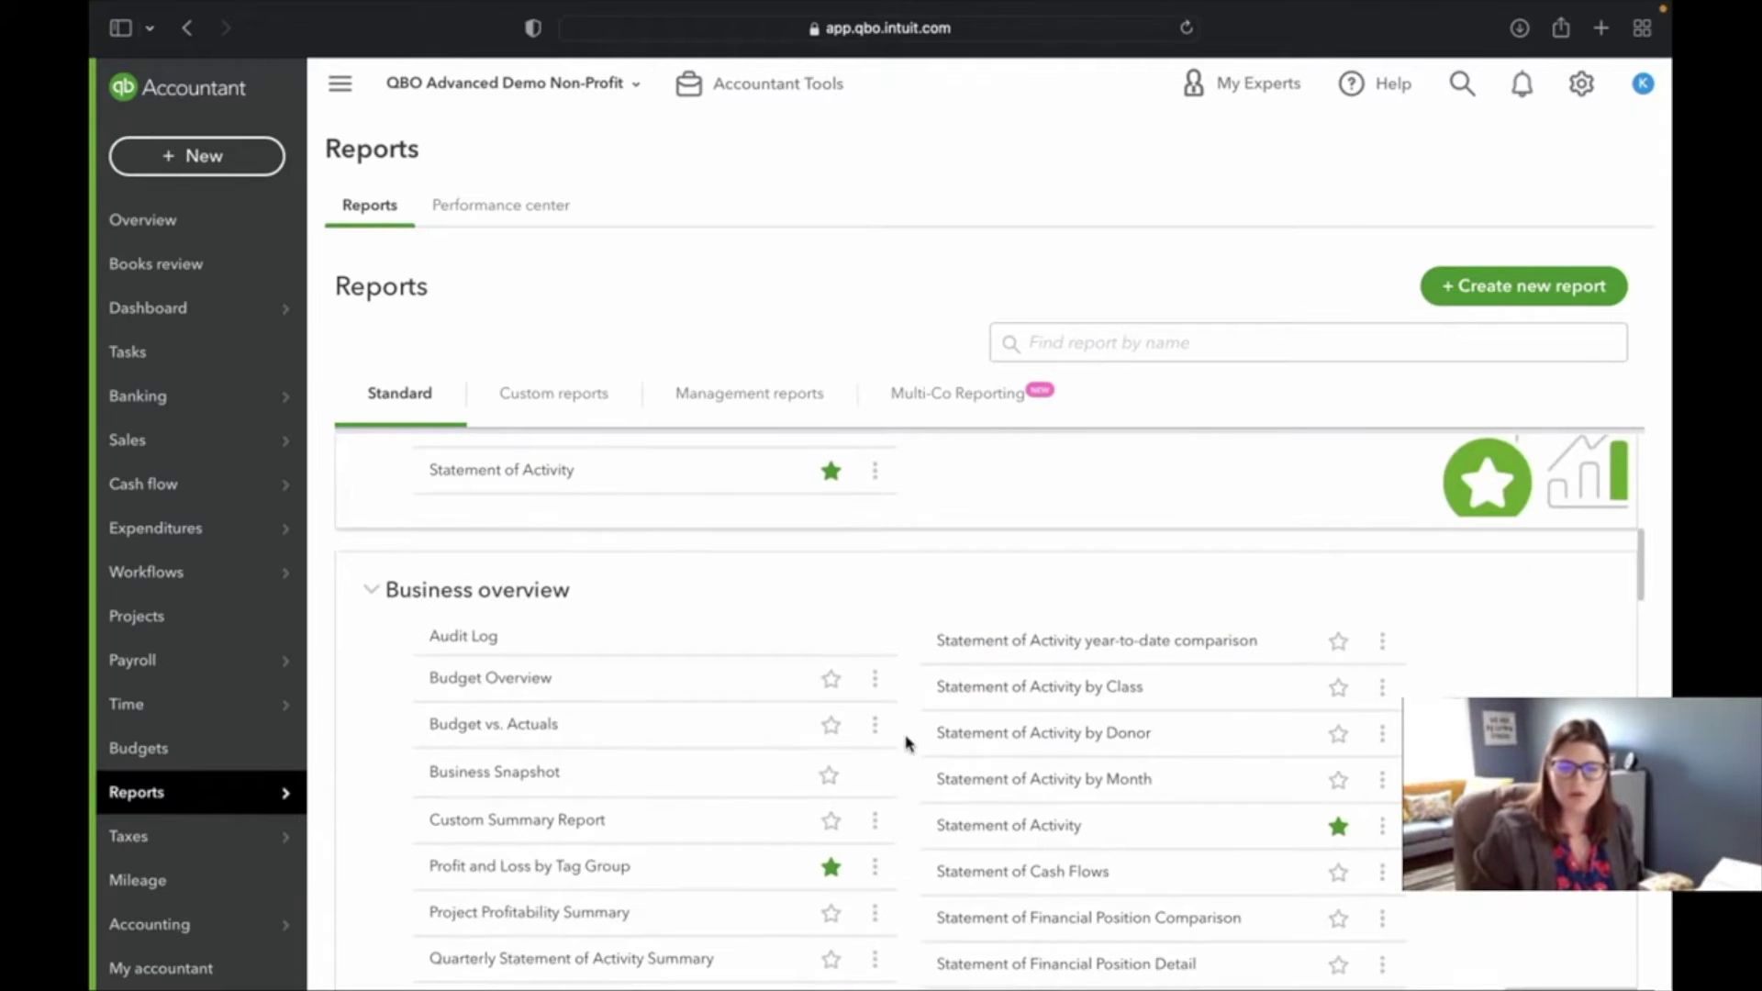
{"action": "left_click", "coordinate": [995, 800]}
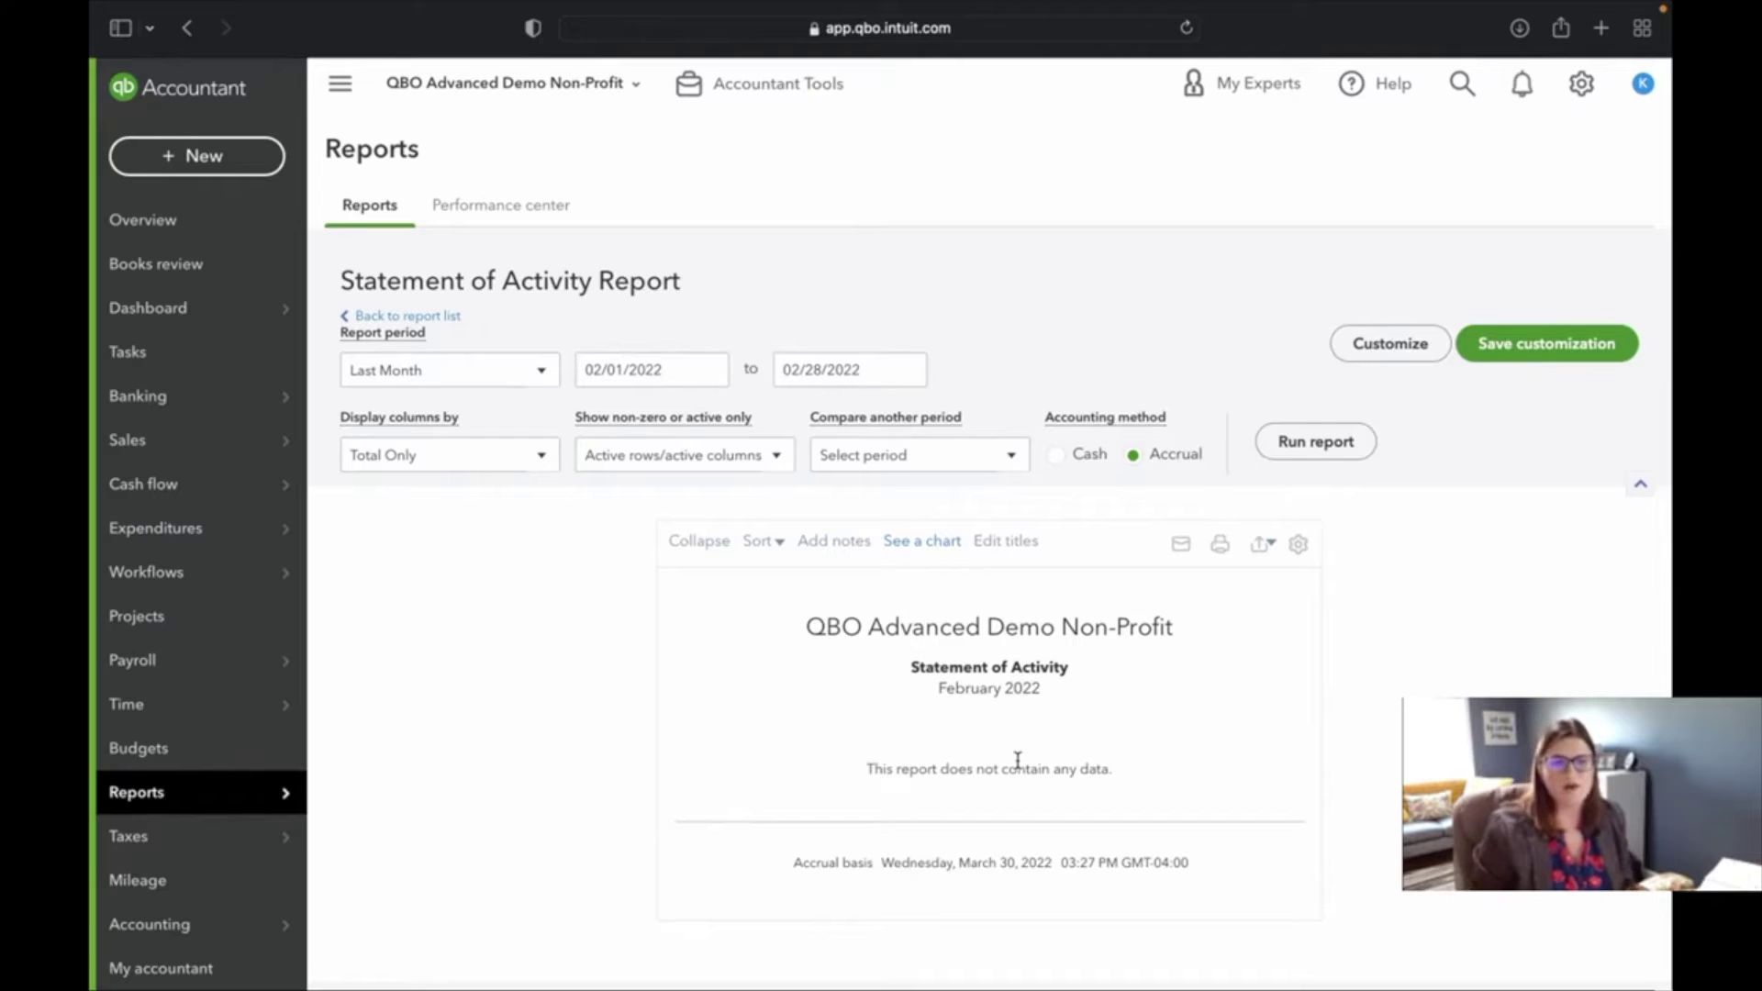
- Set the Statement of Activity report period to All Dates and run the report
{"action": "left_click", "coordinate": [478, 366]}
{"action": "scroll", "coordinate": [492, 514], "scroll_direction": "up", "scroll_amount": 5}
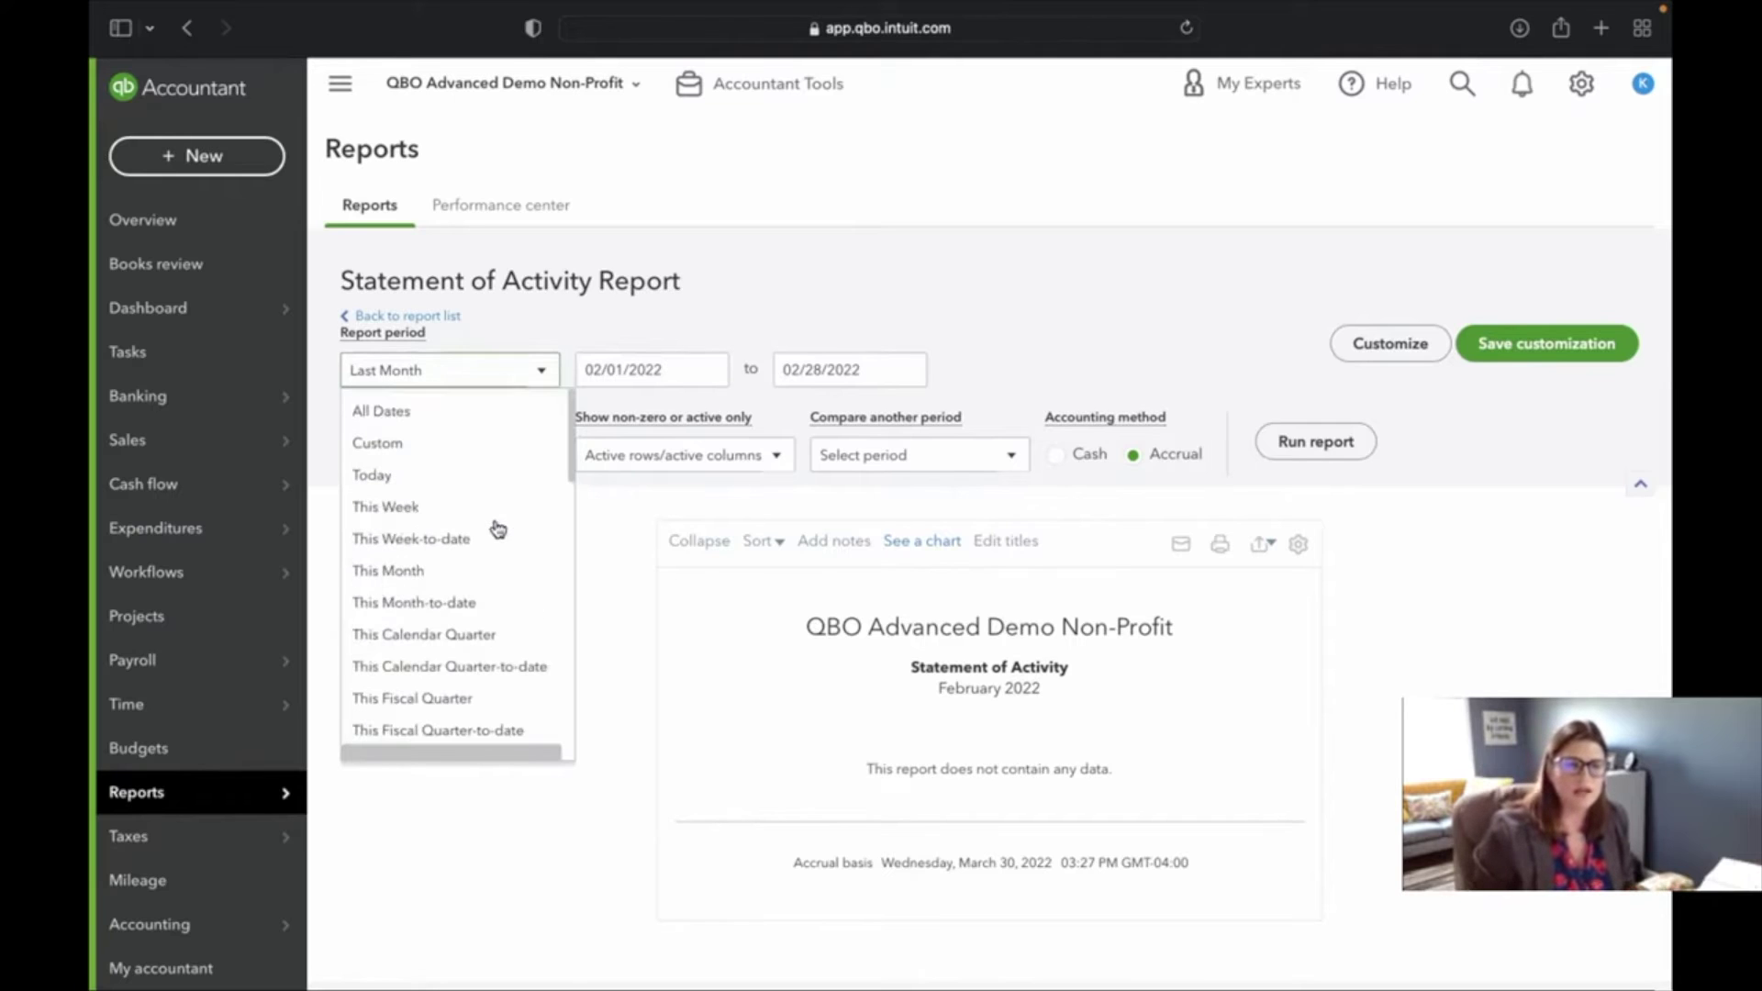
{"action": "left_click", "coordinate": [469, 423]}
{"action": "left_click", "coordinate": [1345, 441]}
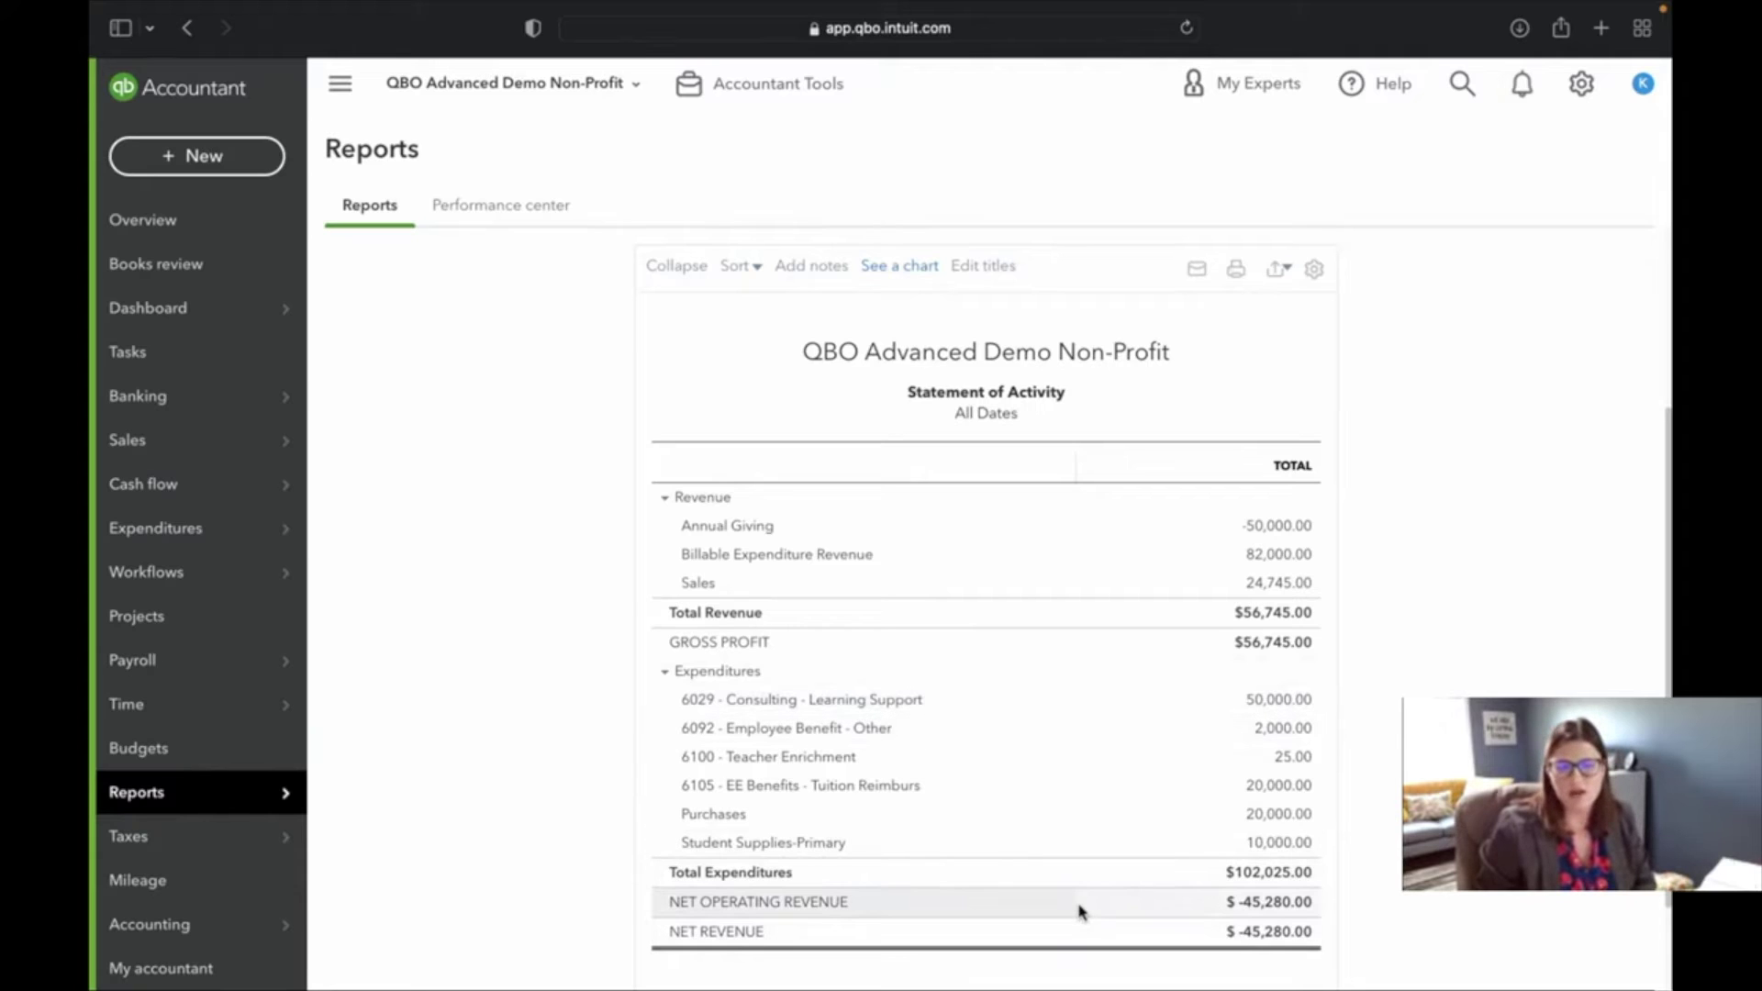
- Open the Statement of Activity title for editing, leave it unedited, and view the report's display density options
{"action": "left_click_drag", "start_coordinate": [1066, 392], "coordinate": [905, 390]}
{"action": "left_click", "coordinate": [1405, 460]}
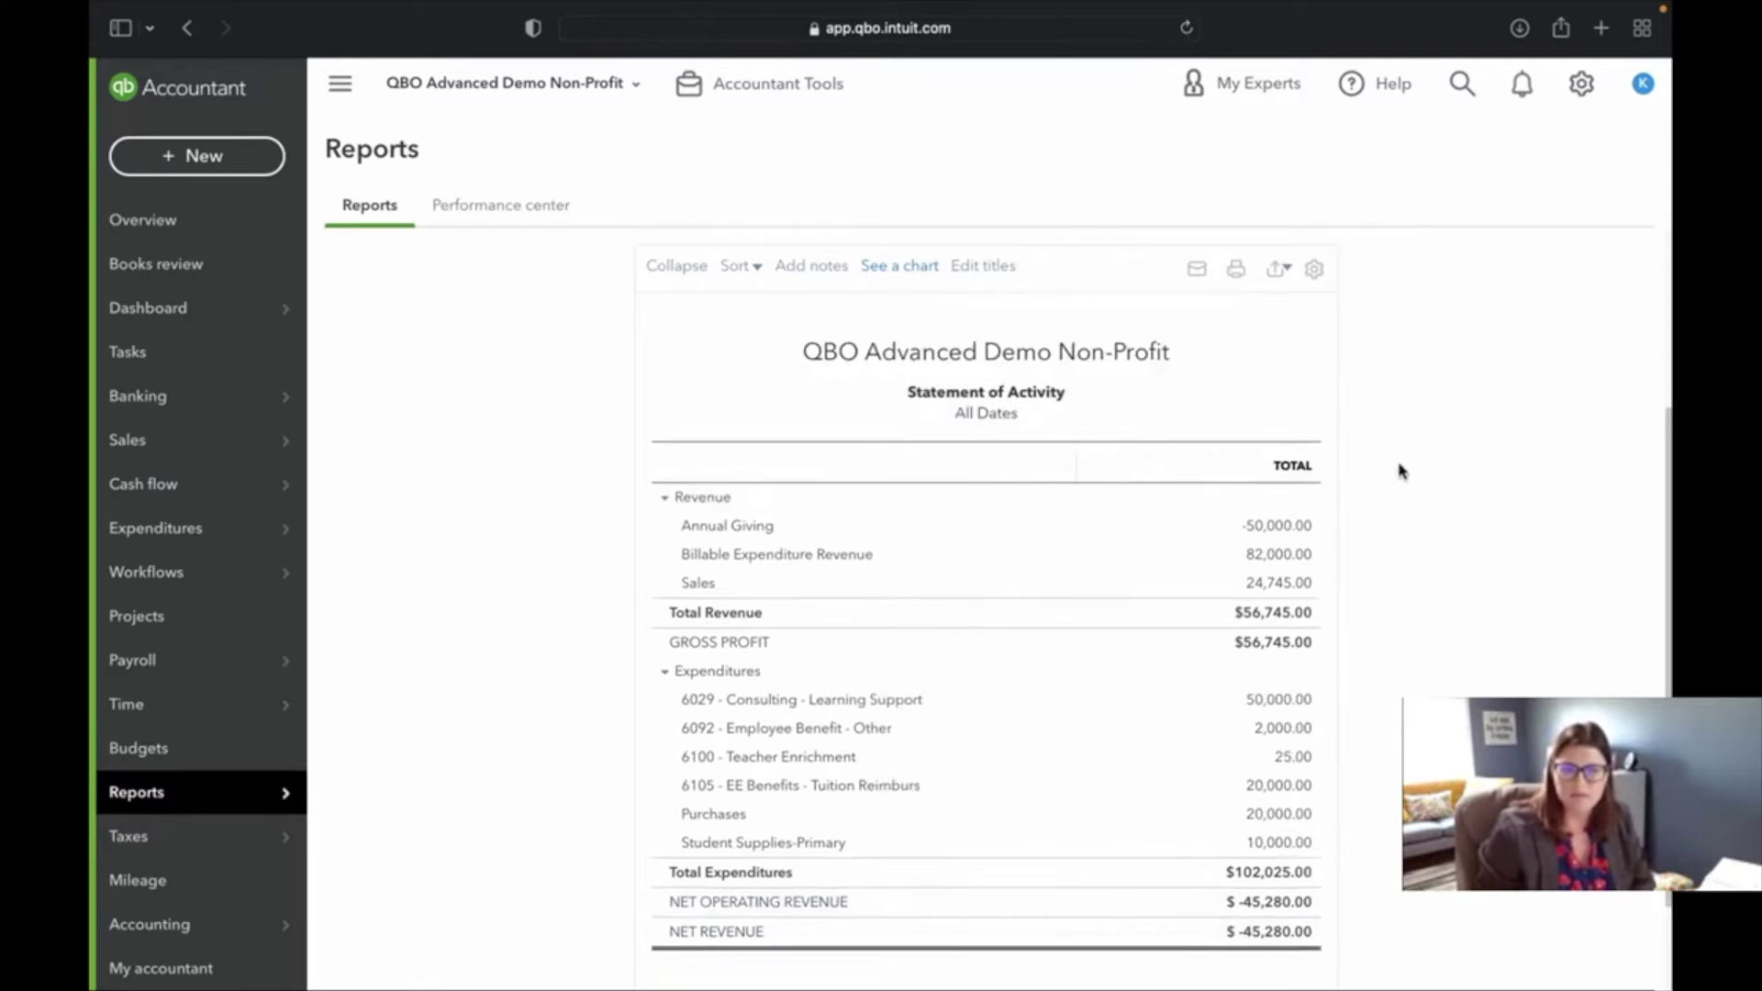
{"action": "left_click", "coordinate": [1067, 390]}
{"action": "left_click_drag", "start_coordinate": [1066, 390], "coordinate": [929, 374]}
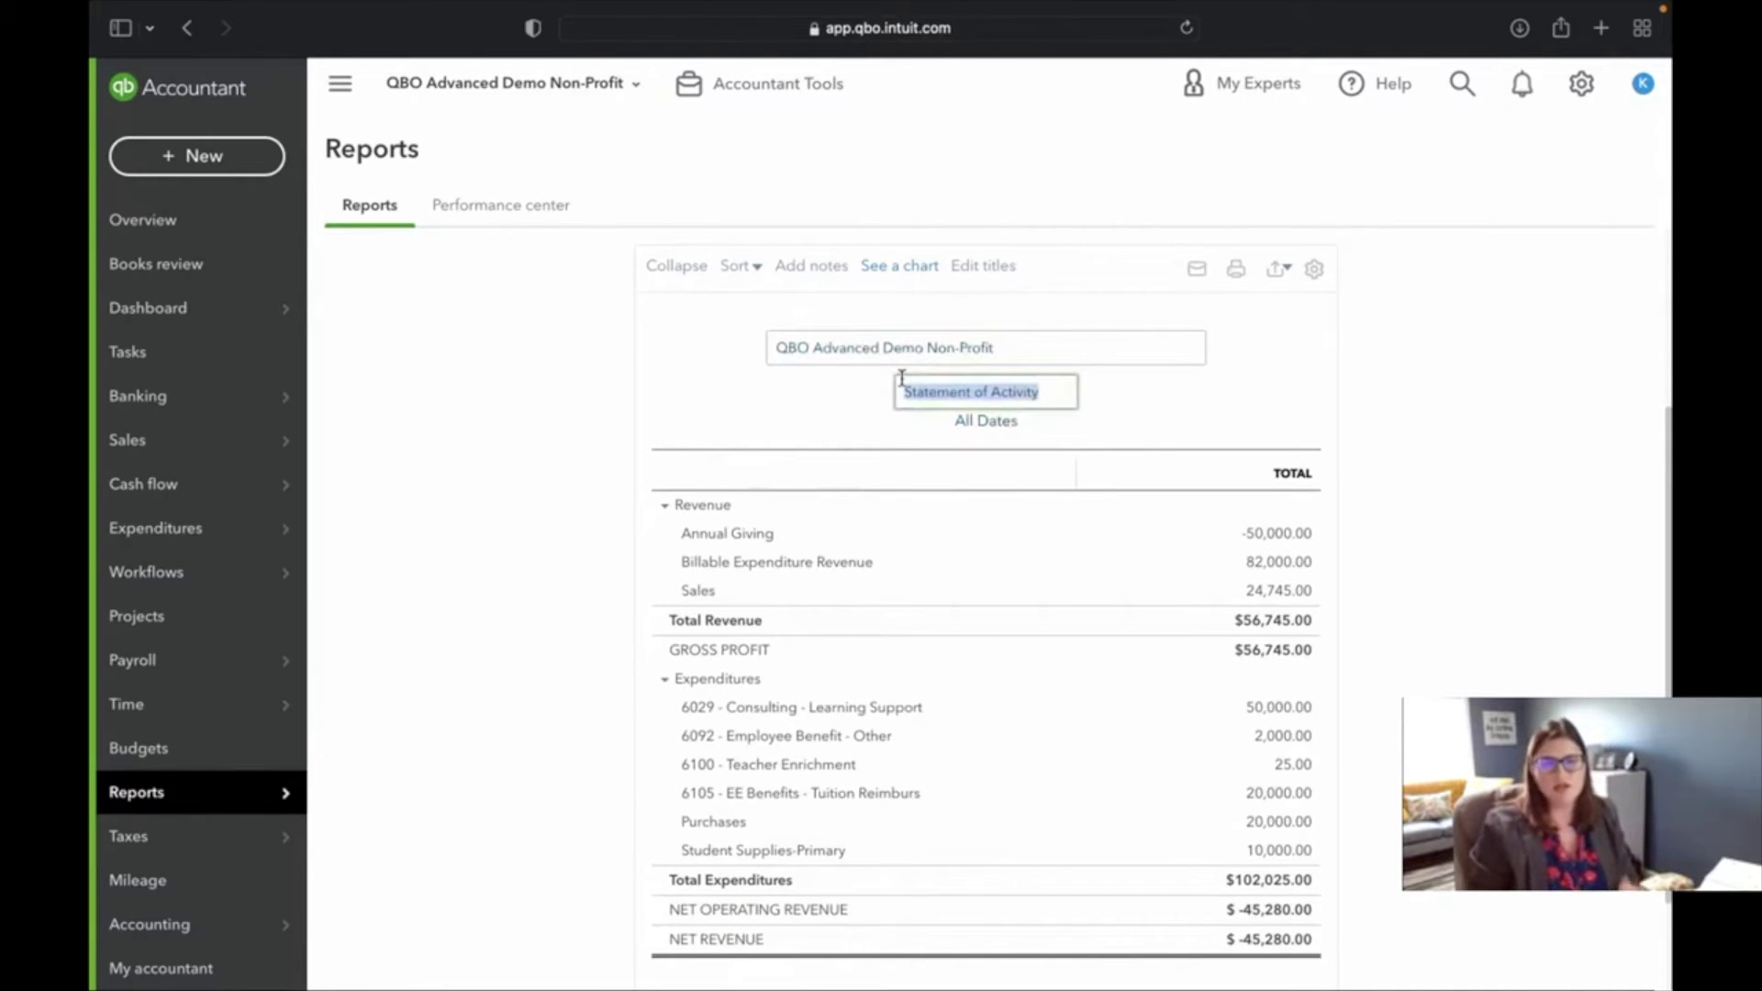
{"action": "left_click", "coordinate": [1400, 334]}
{"action": "left_click", "coordinate": [1316, 278]}
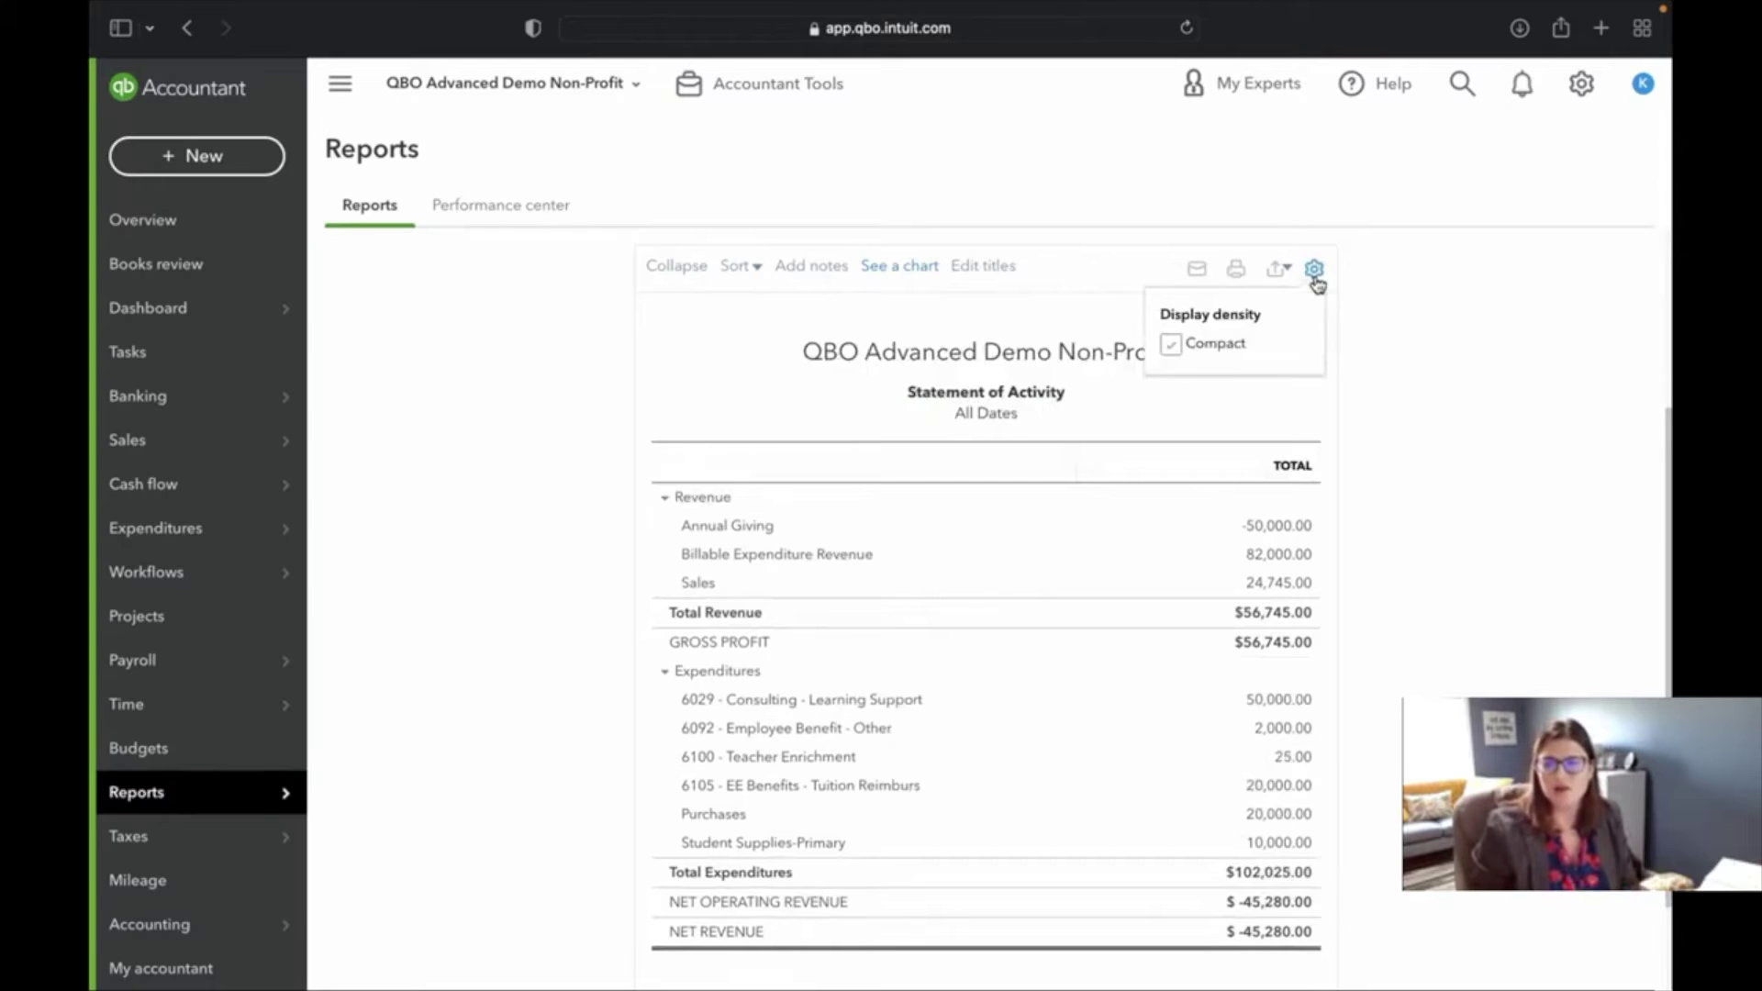
{"action": "scroll", "coordinate": [1423, 467], "scroll_direction": "up", "scroll_amount": 3}
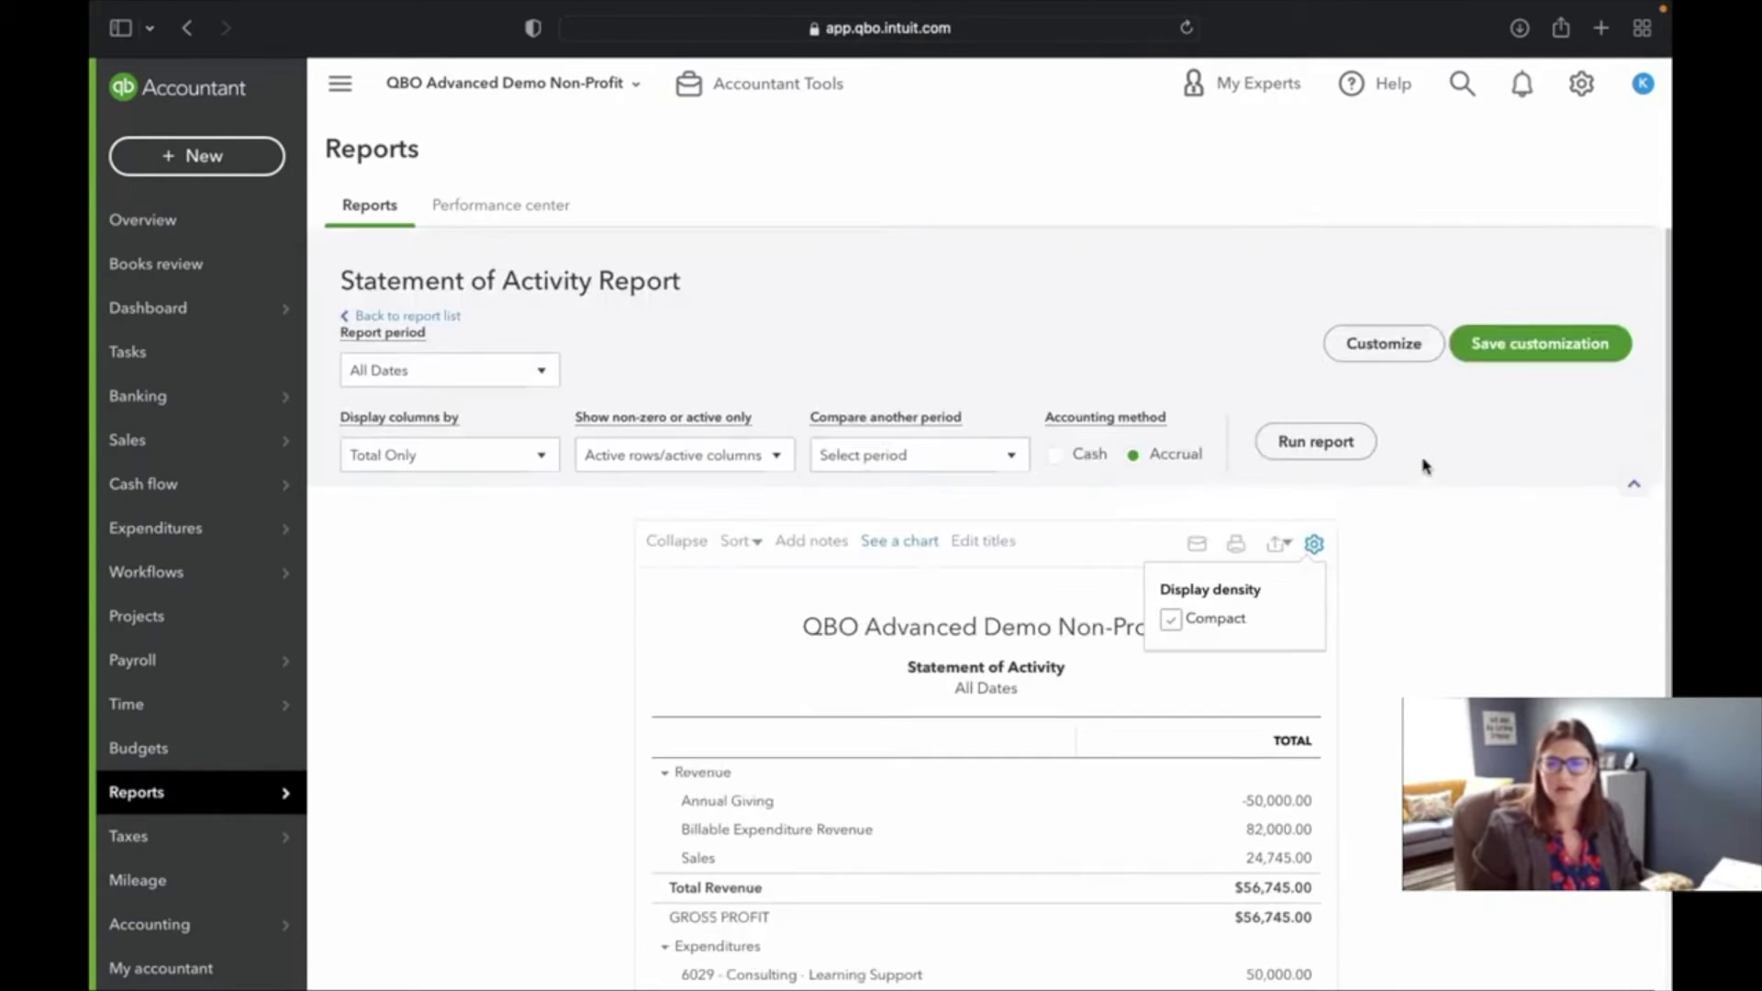
- Open the report customization and select the % of Row, % of Column, % of Revenue and % of Expenditure columns
{"action": "left_click", "coordinate": [1351, 348]}
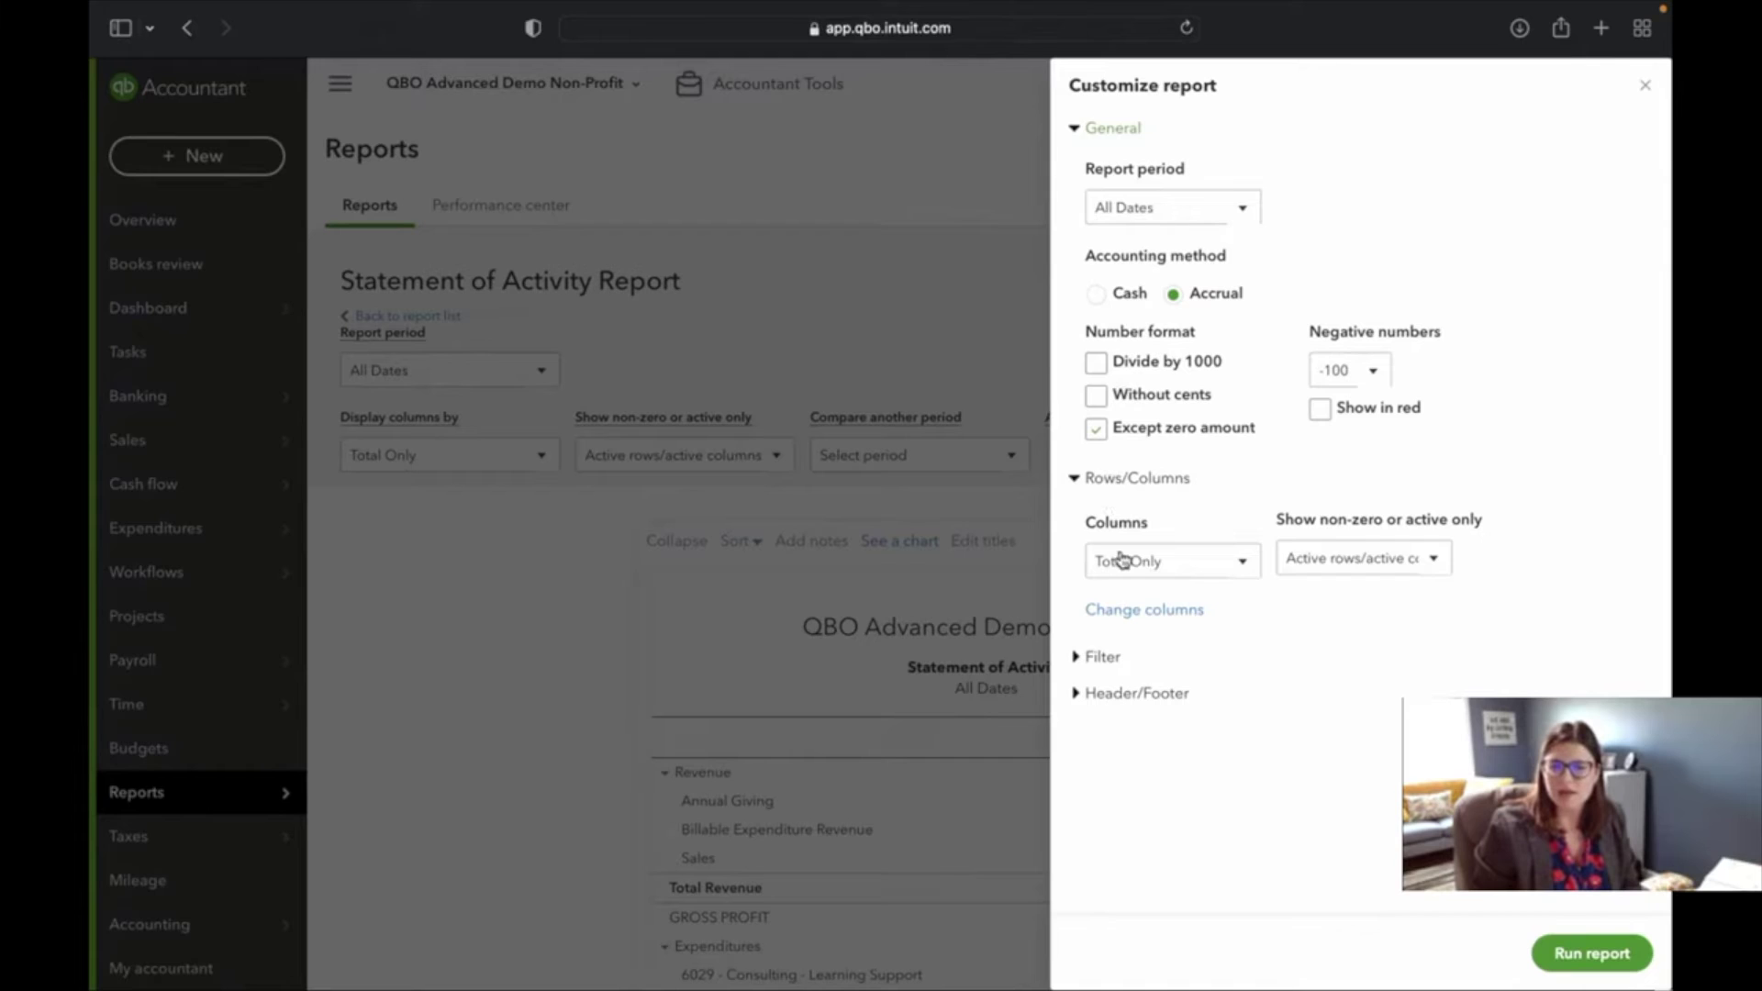
{"action": "left_click", "coordinate": [1168, 609]}
{"action": "scroll", "coordinate": [1307, 654], "scroll_direction": "down", "scroll_amount": 5}
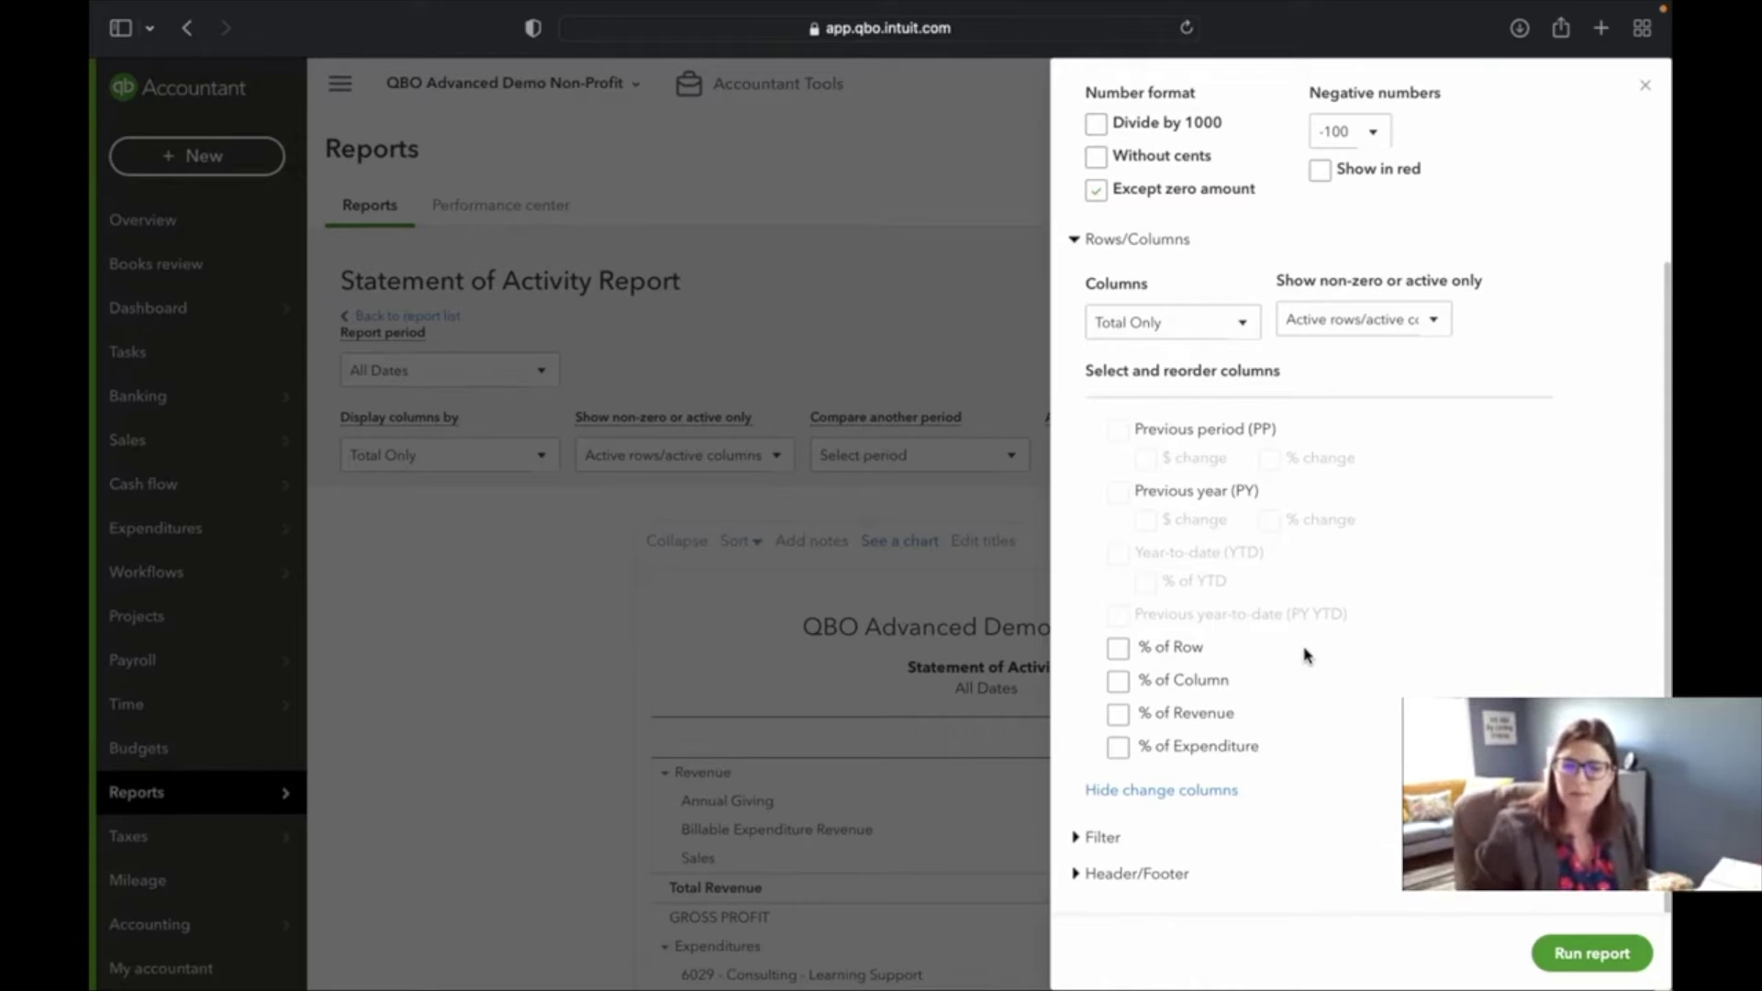
{"action": "left_click", "coordinate": [1118, 648]}
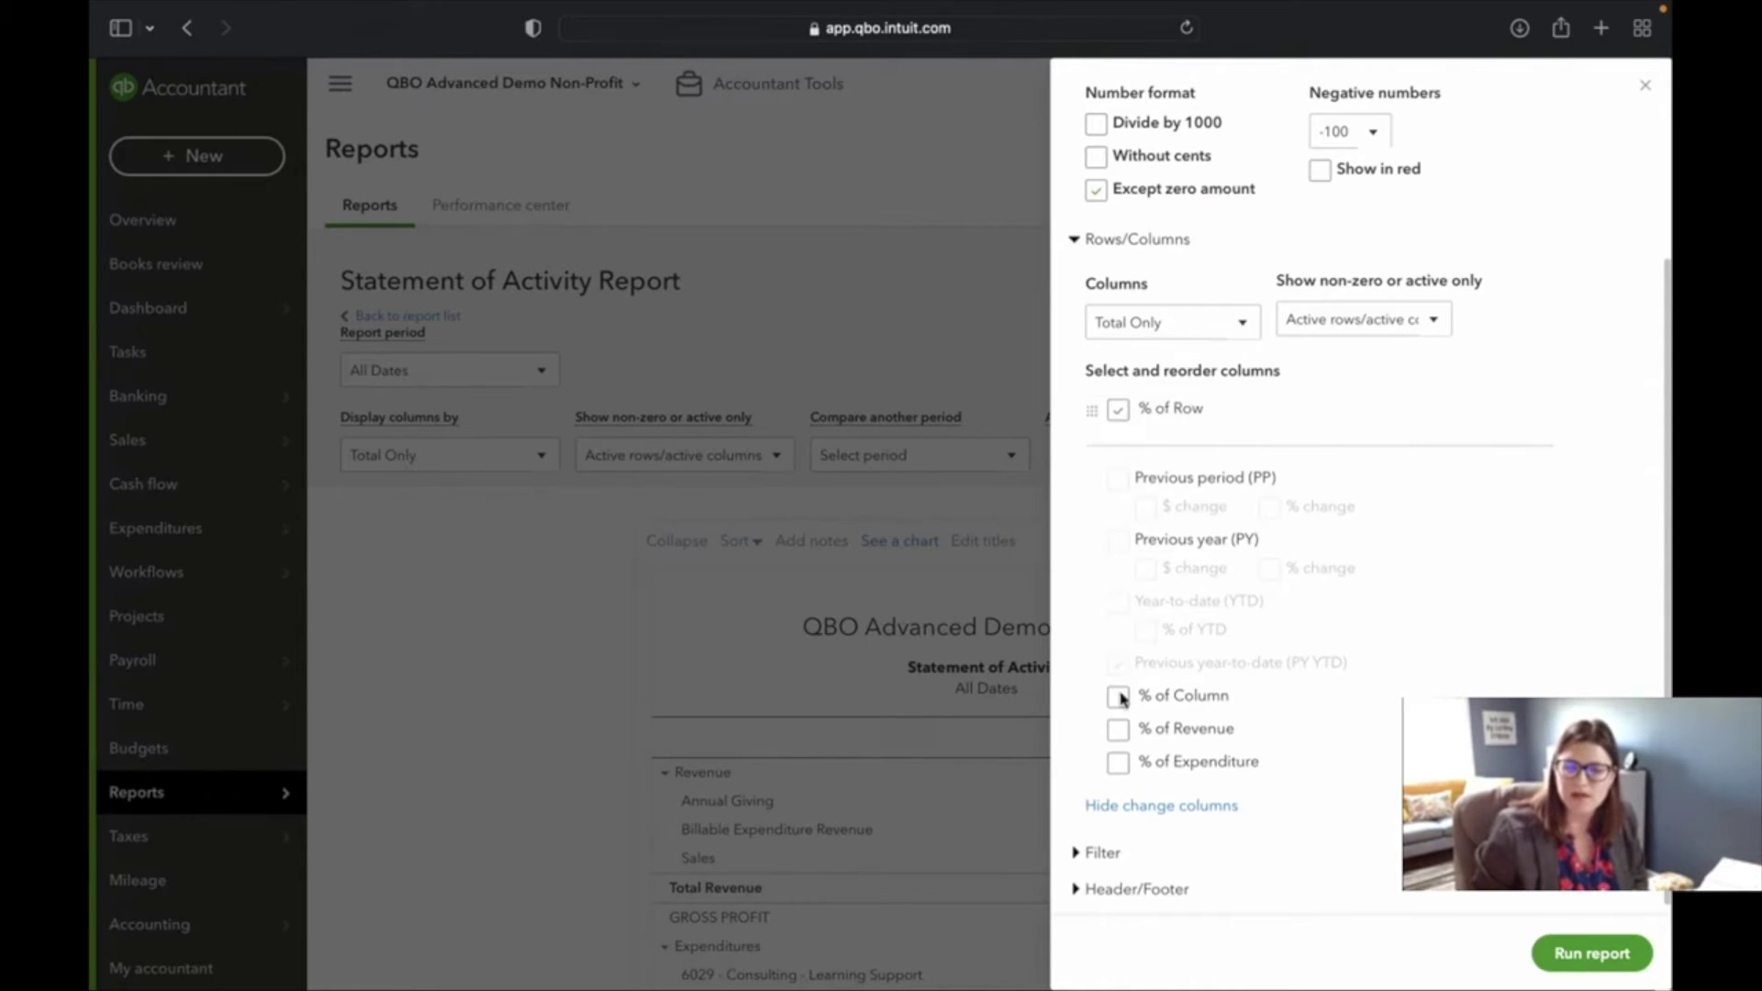
{"action": "left_click", "coordinate": [1119, 410]}
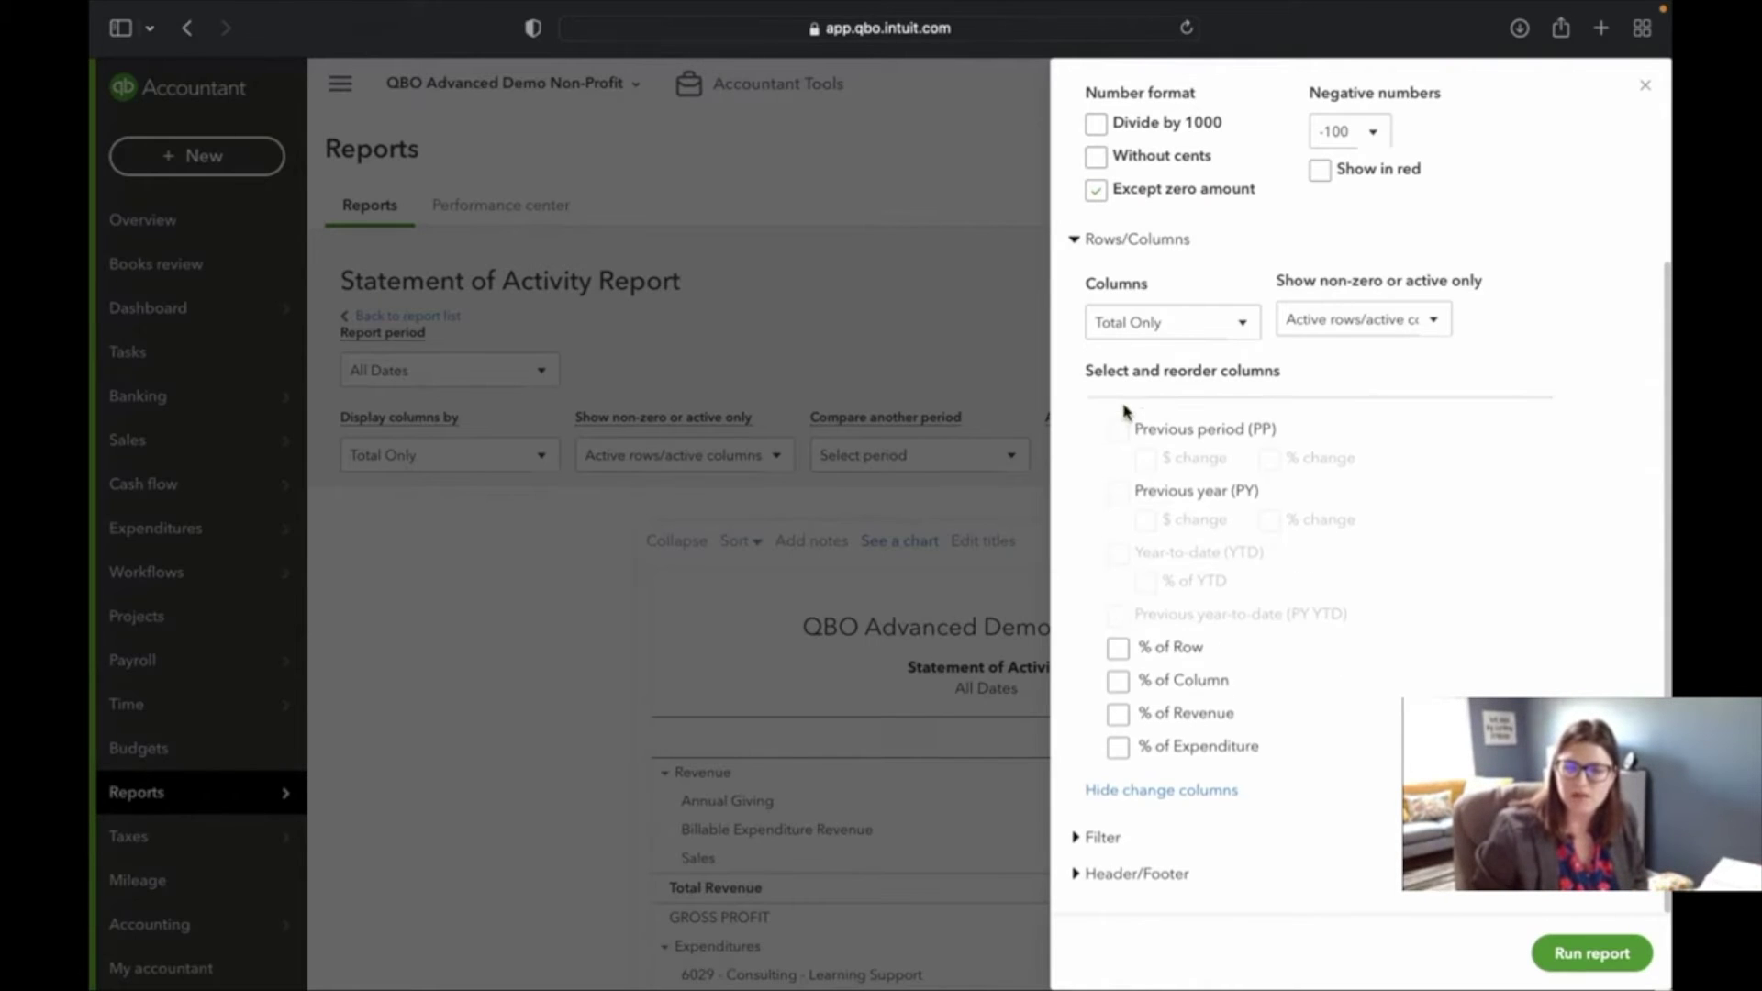
{"action": "left_click", "coordinate": [1119, 648]}
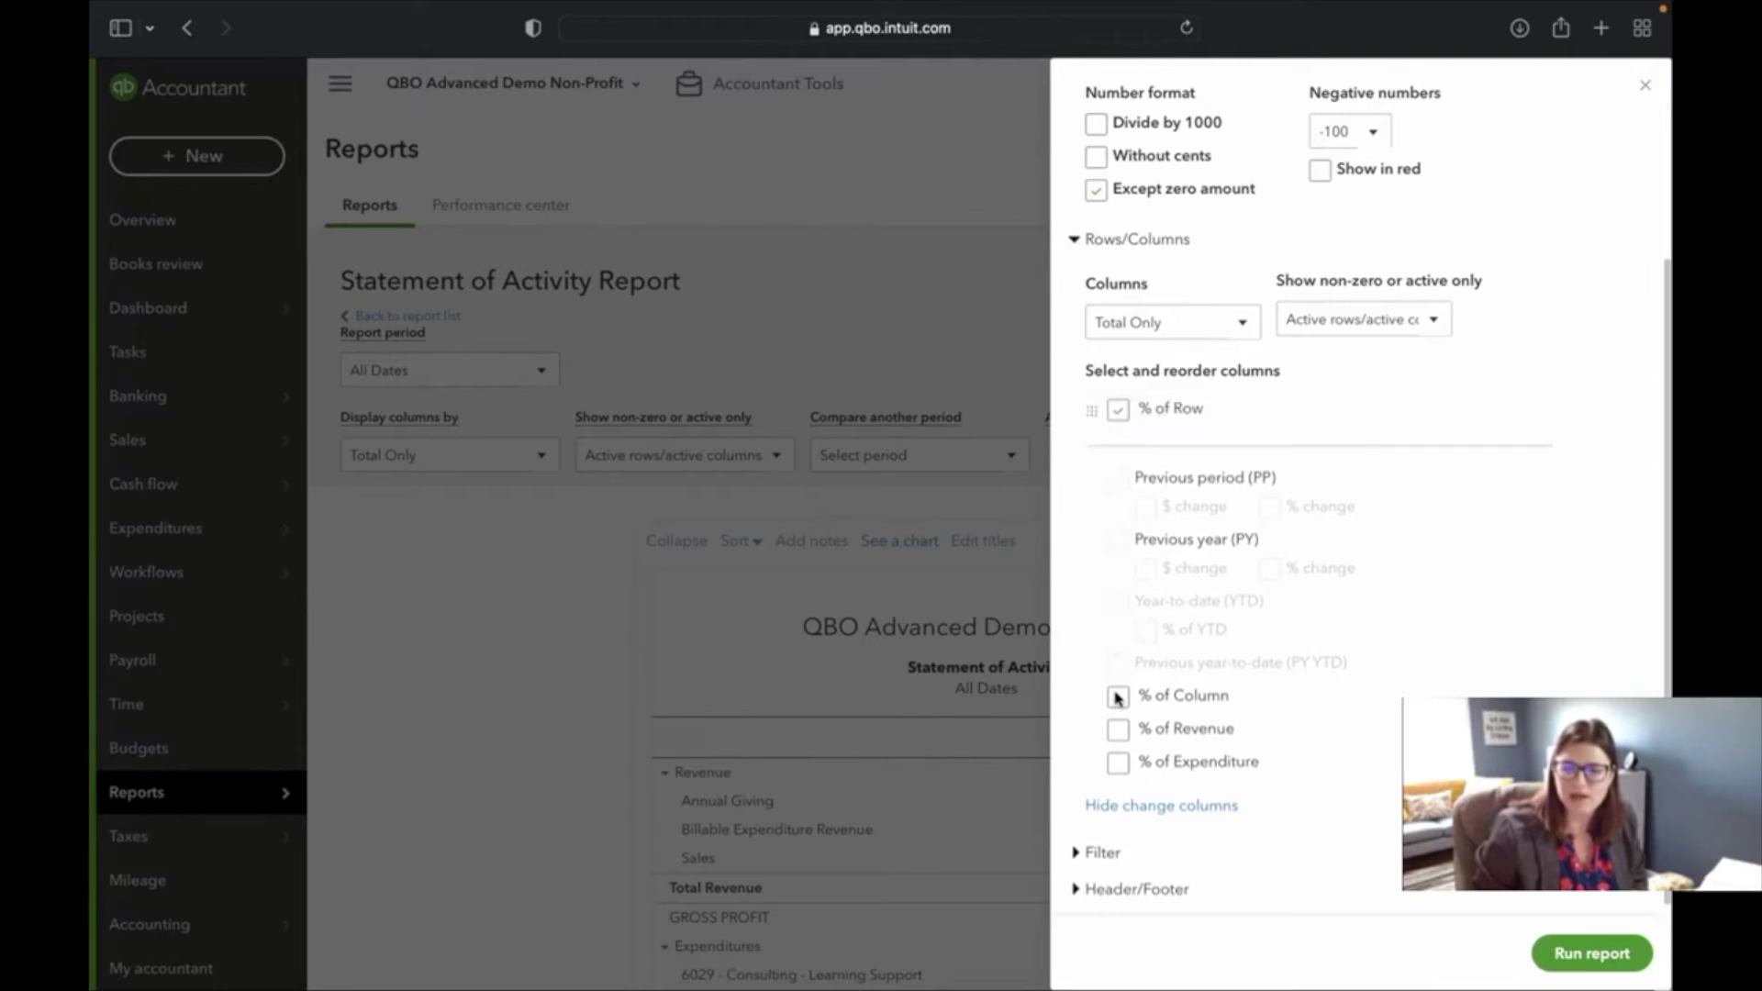
{"action": "left_click", "coordinate": [1118, 698]}
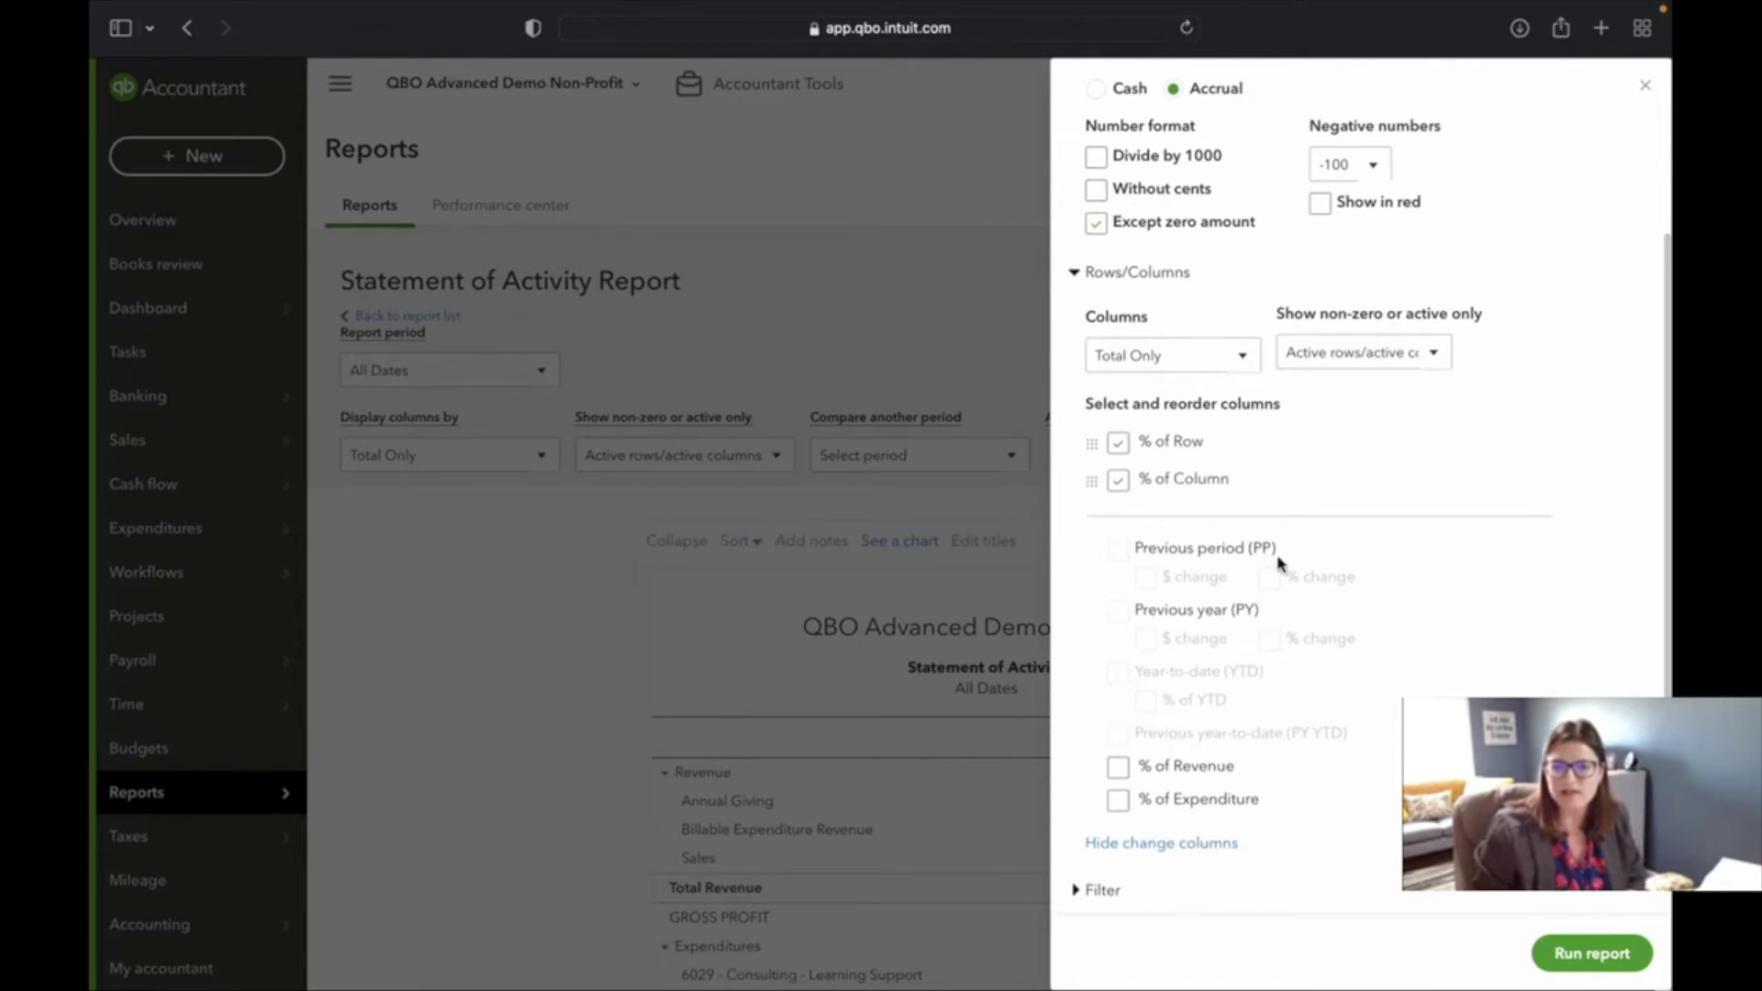
{"action": "left_click", "coordinate": [1118, 767]}
{"action": "left_click", "coordinate": [1117, 837]}
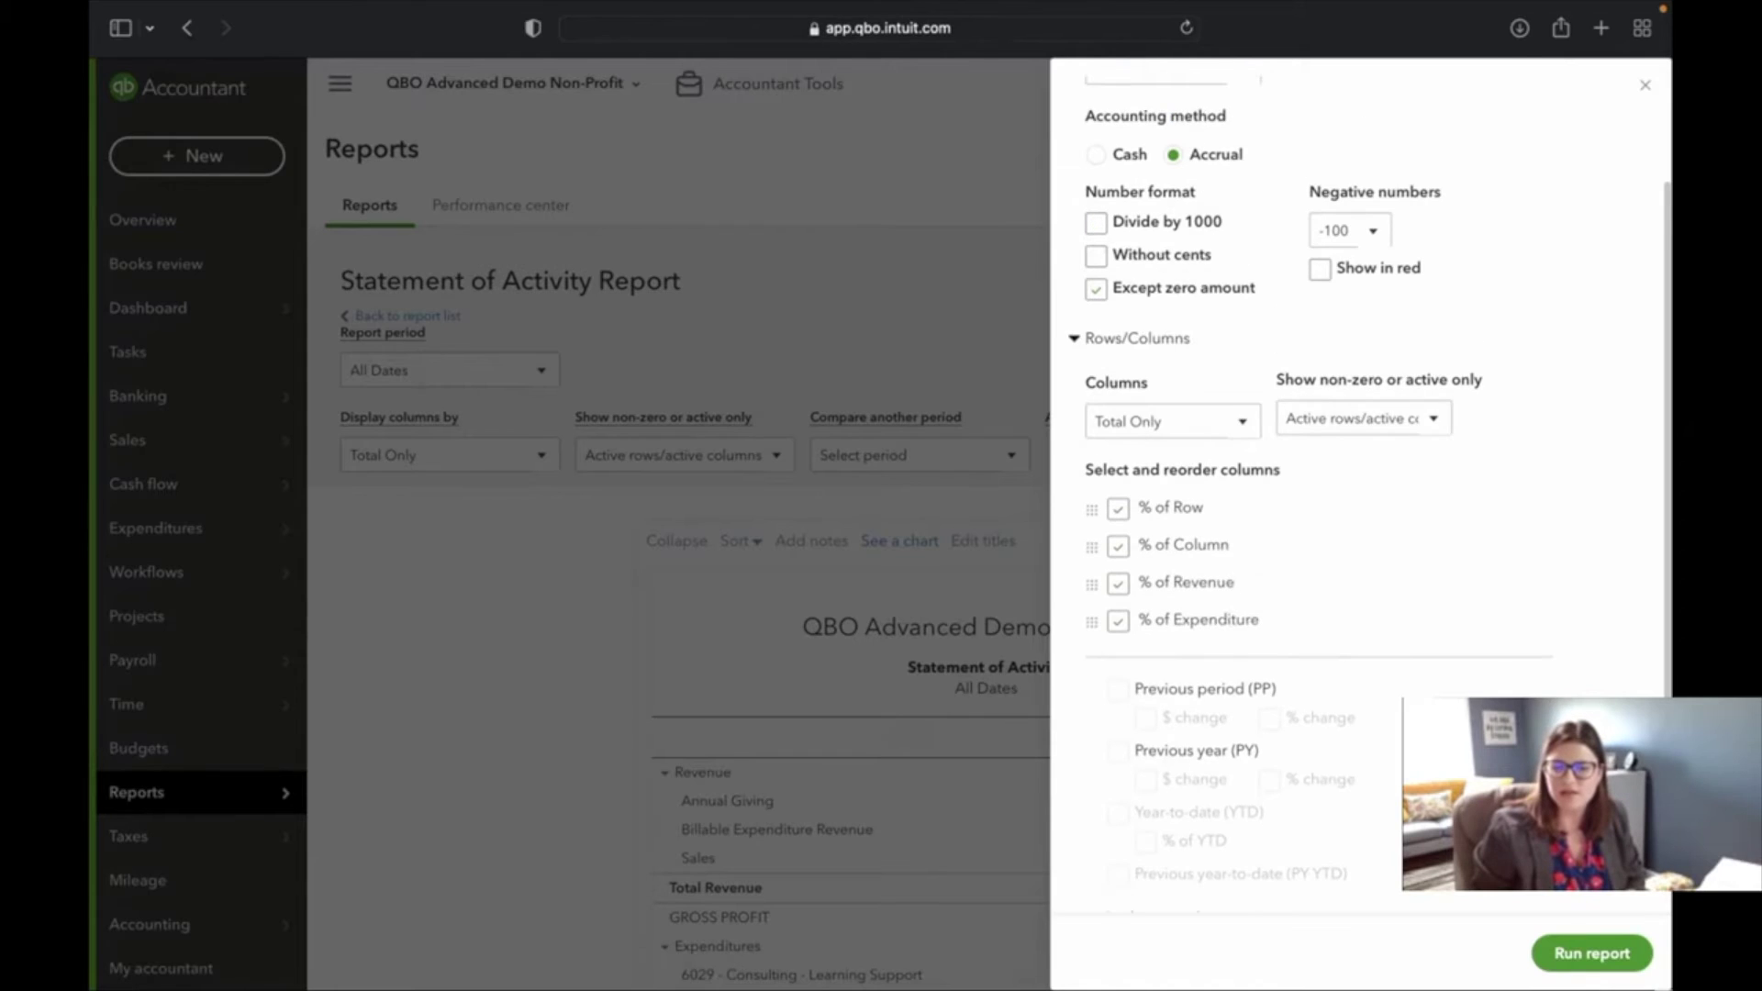
- Examine the Filter and Header/Footer customization options, and close the customization without running the report
{"action": "scroll", "coordinate": [1348, 470], "scroll_direction": "down", "scroll_amount": 3}
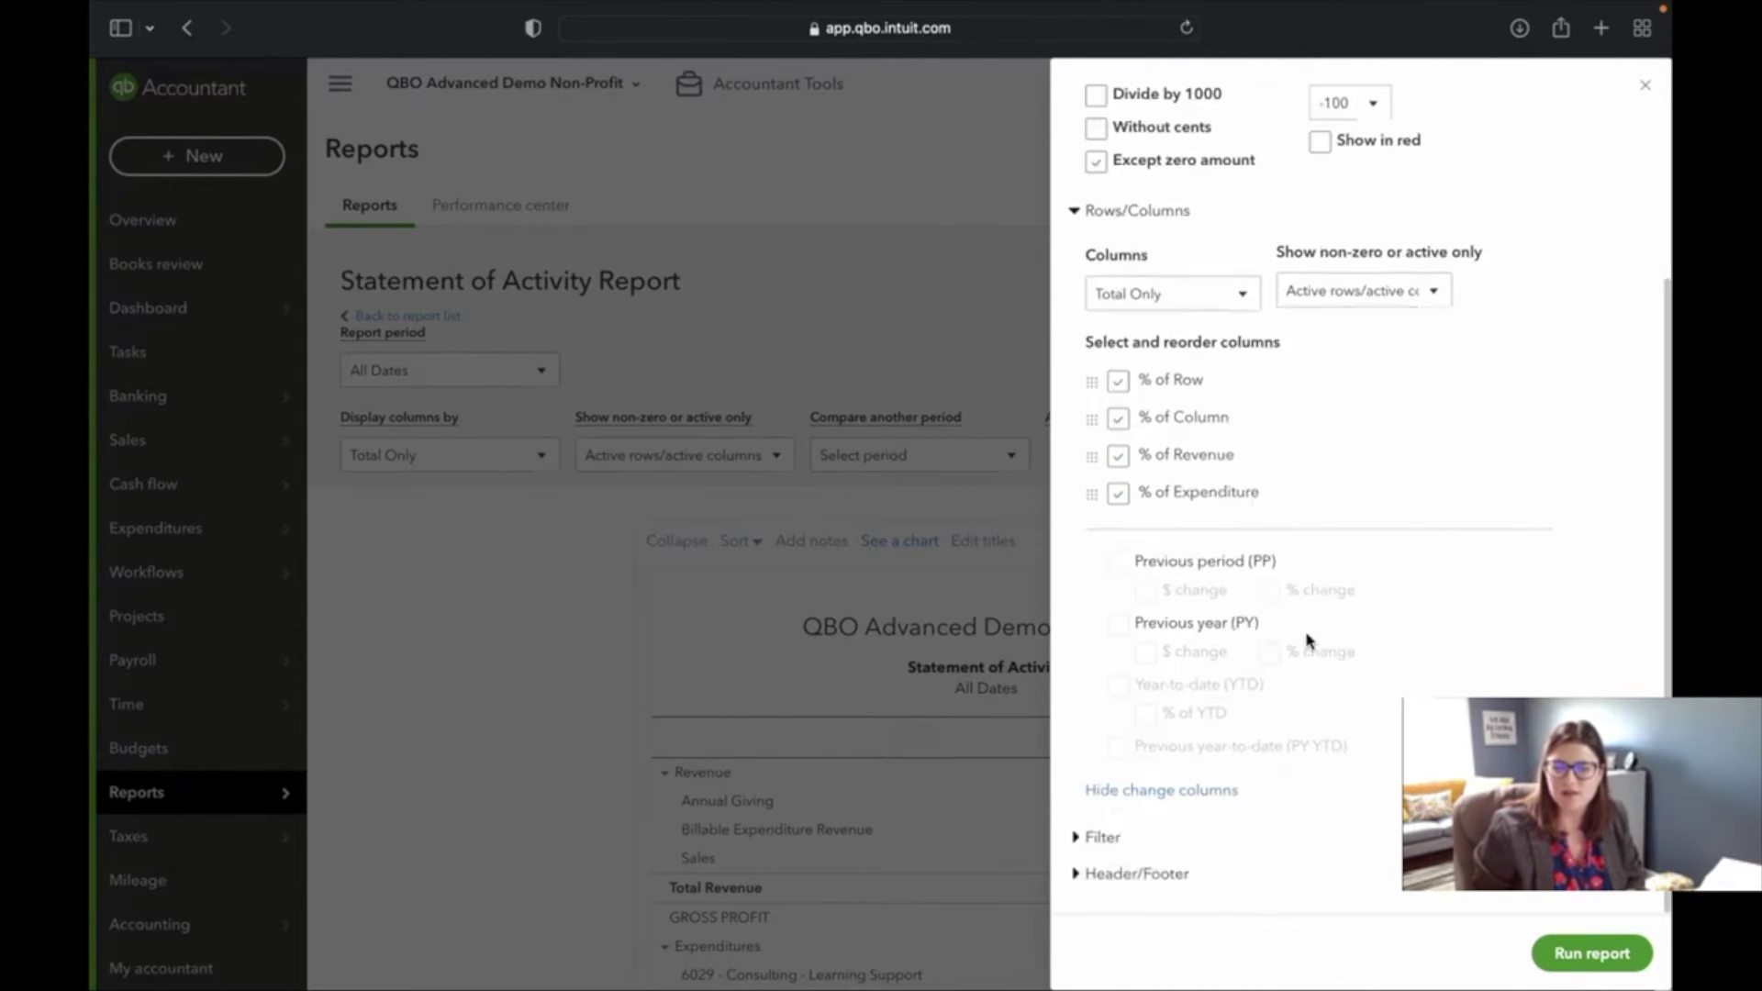
{"action": "left_click", "coordinate": [1100, 839]}
{"action": "scroll", "coordinate": [1101, 826], "scroll_direction": "down", "scroll_amount": 5}
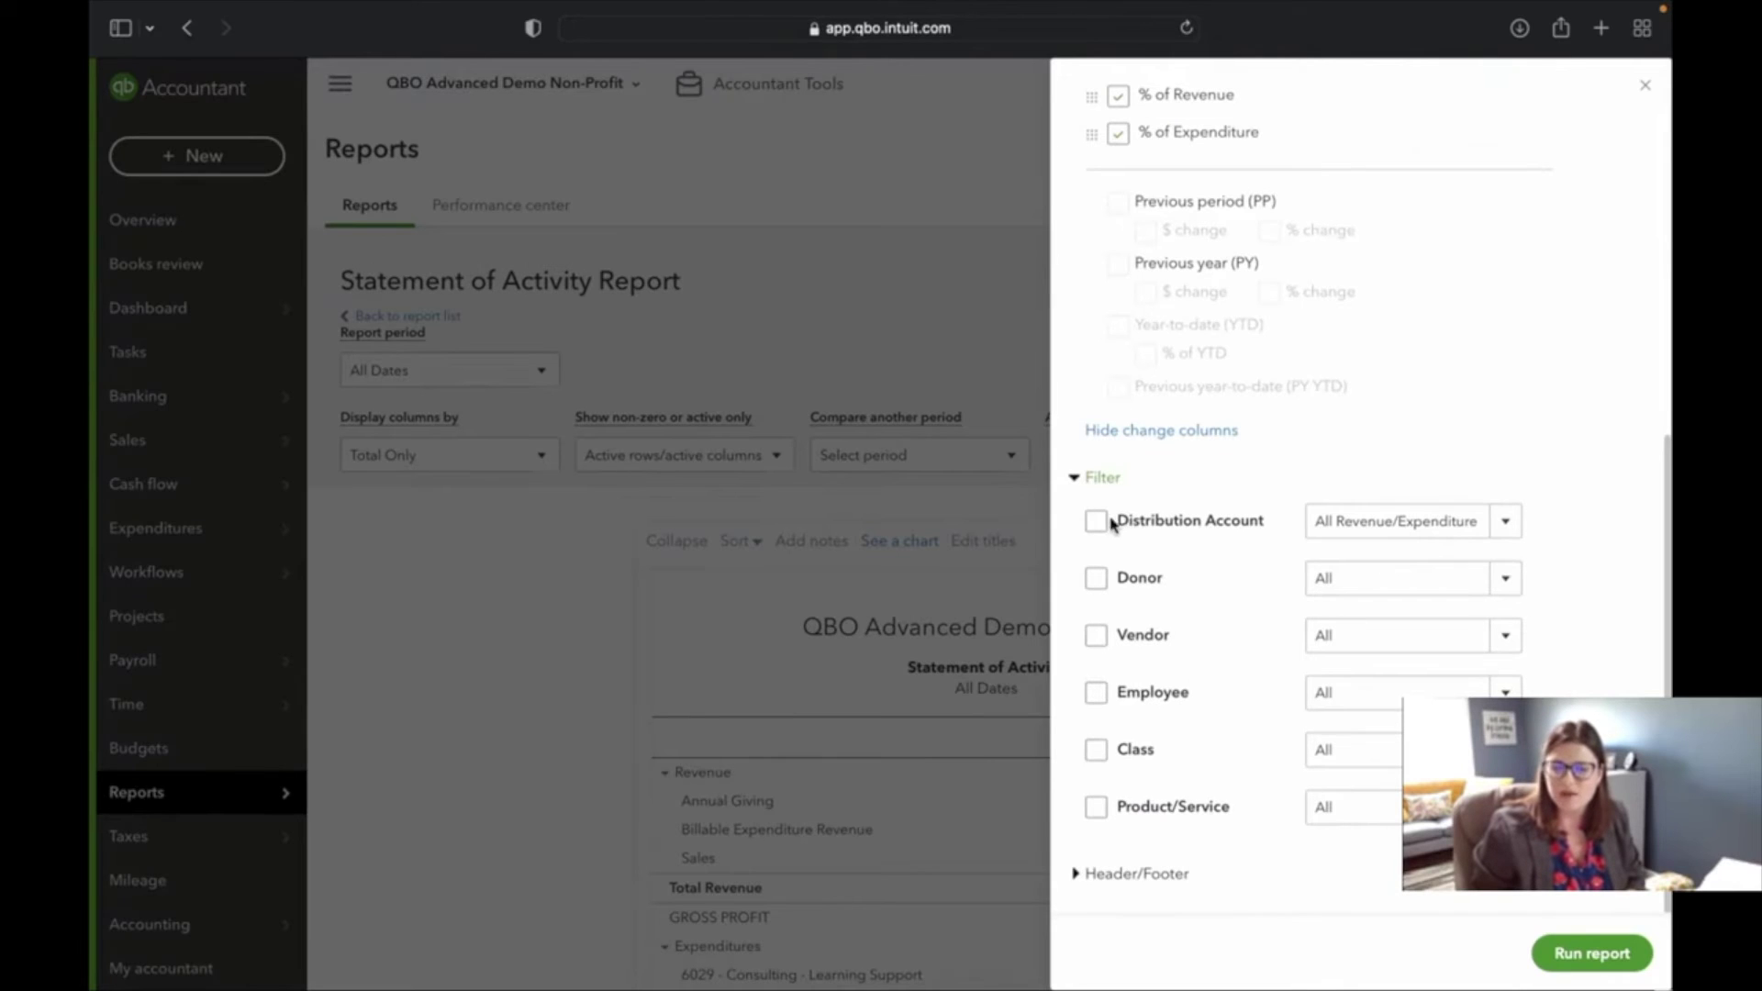
{"action": "left_click", "coordinate": [1130, 874]}
{"action": "scroll", "coordinate": [1193, 734], "scroll_direction": "down", "scroll_amount": 5}
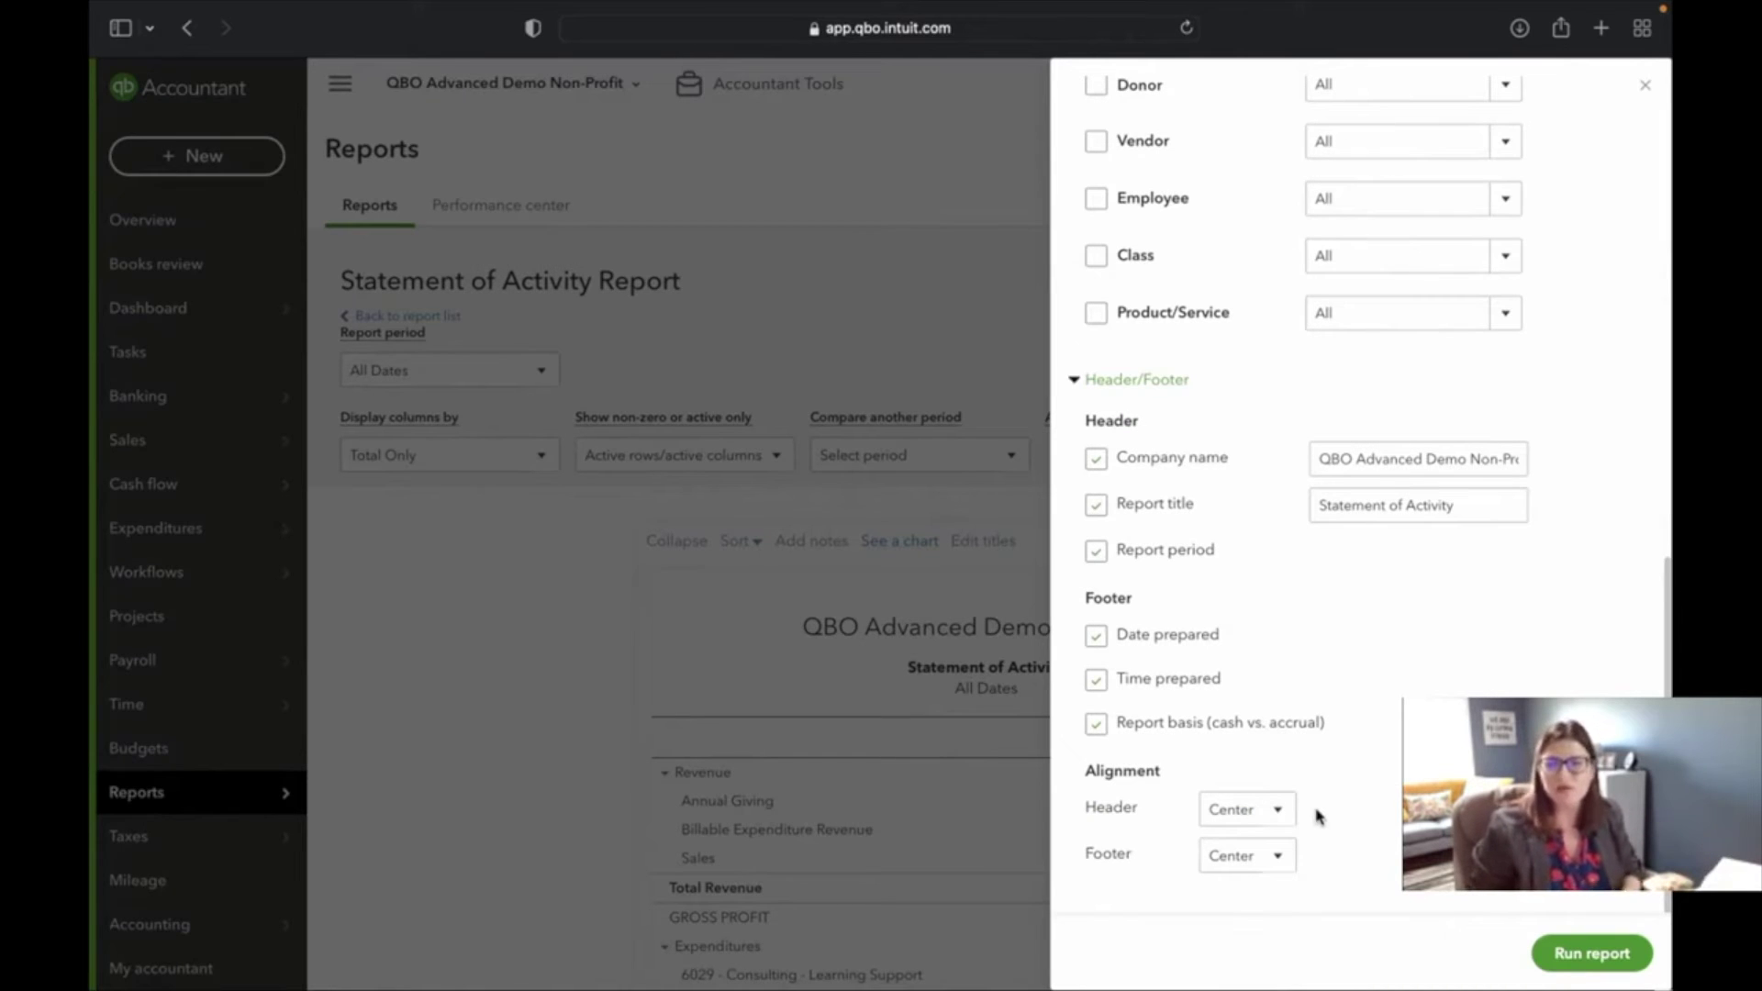
{"action": "scroll", "coordinate": [1318, 816], "scroll_direction": "up", "scroll_amount": 10}
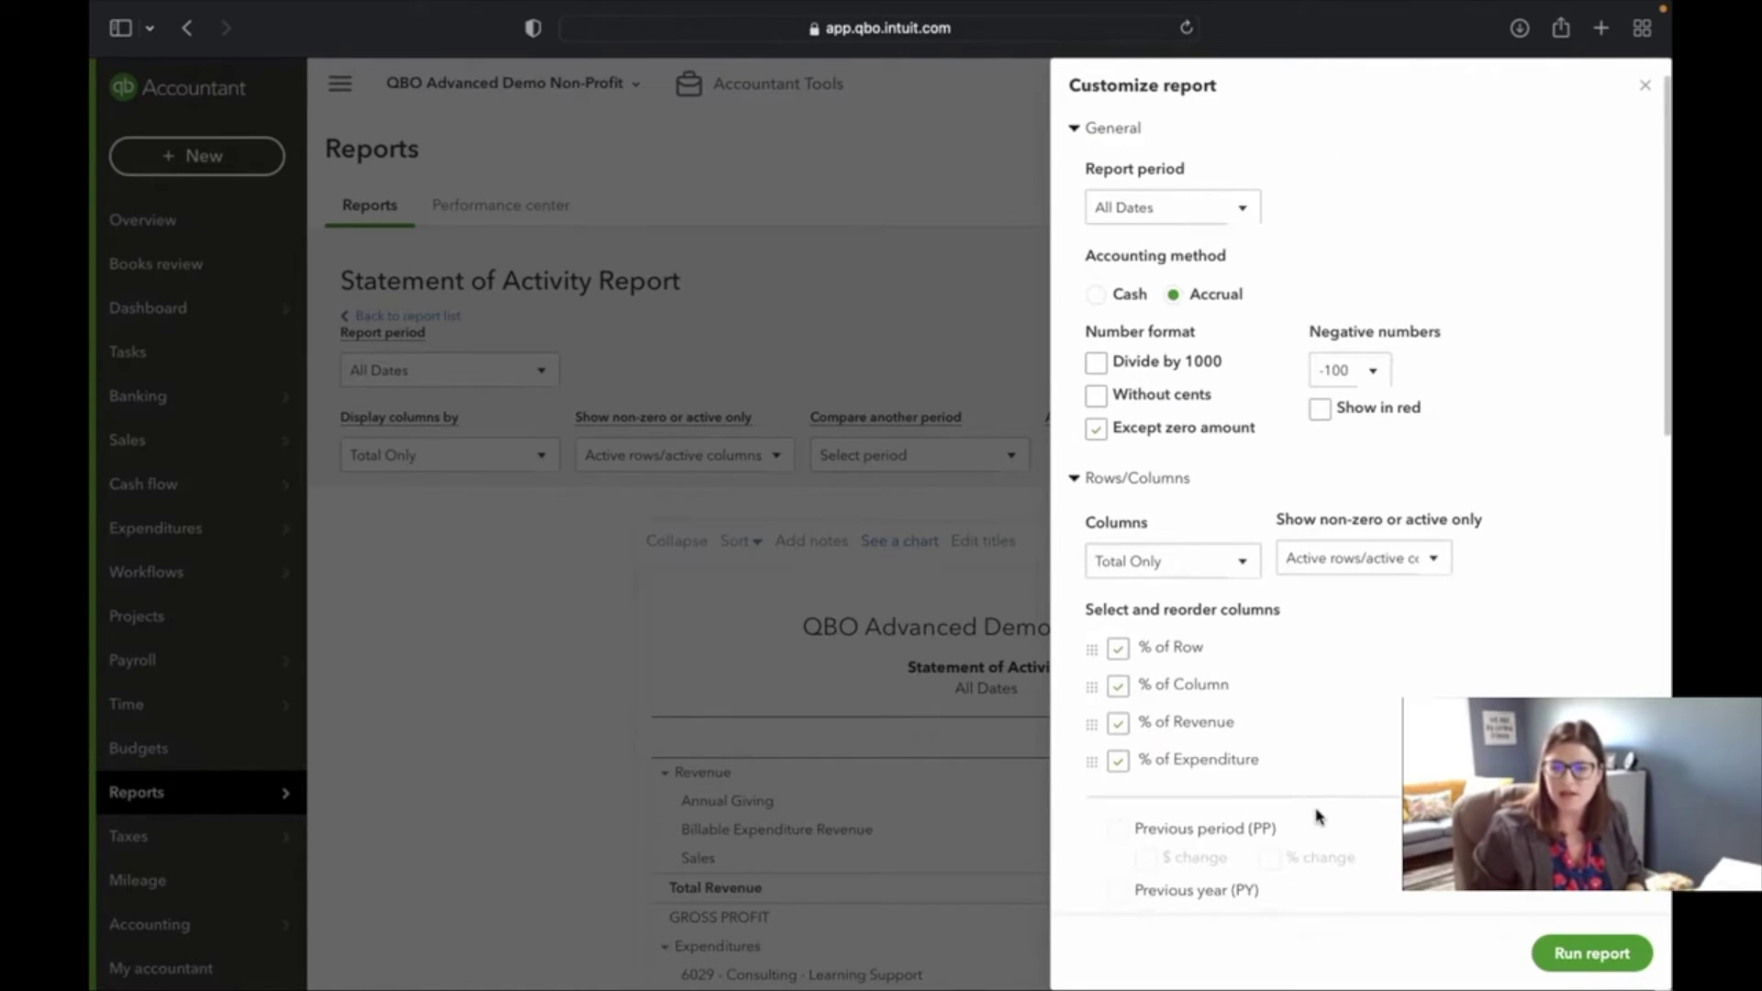
{"action": "left_click", "coordinate": [1645, 85]}
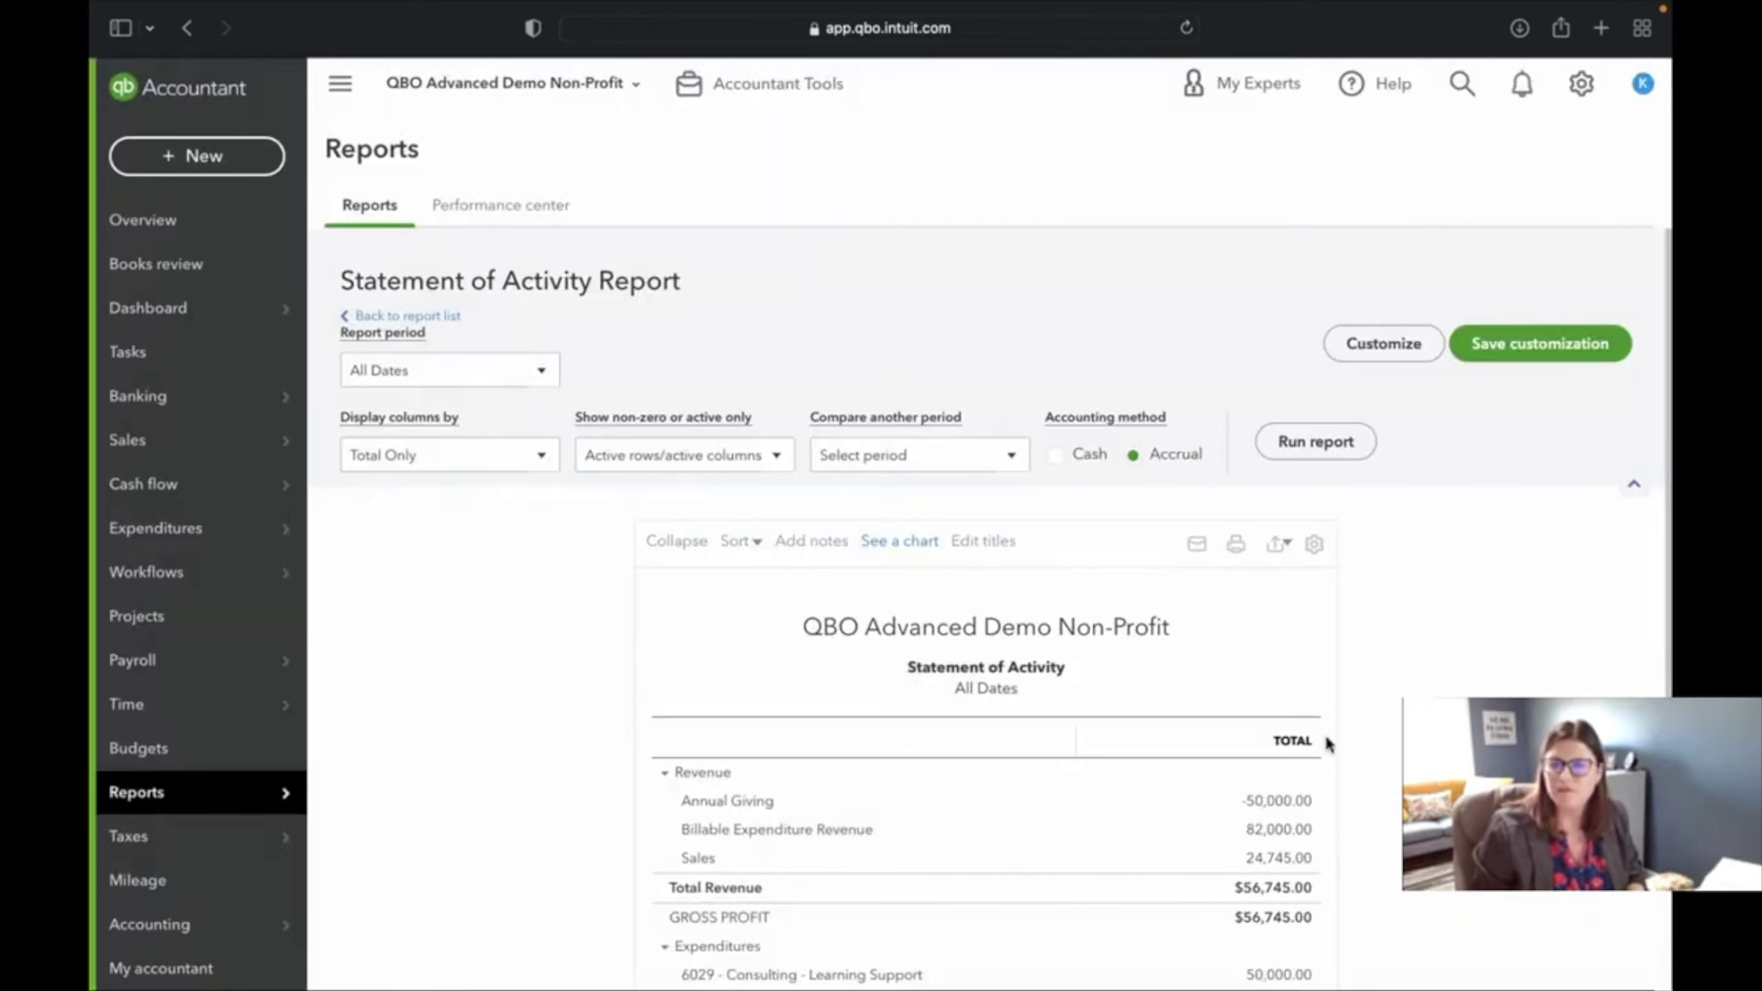
- Return to the report list and look through the Business overview and Who owes you reports
{"action": "scroll", "coordinate": [1166, 712], "scroll_direction": "down", "scroll_amount": 6}
{"action": "scroll", "coordinate": [1169, 712], "scroll_direction": "up", "scroll_amount": 6}
{"action": "left_click", "coordinate": [408, 317]}
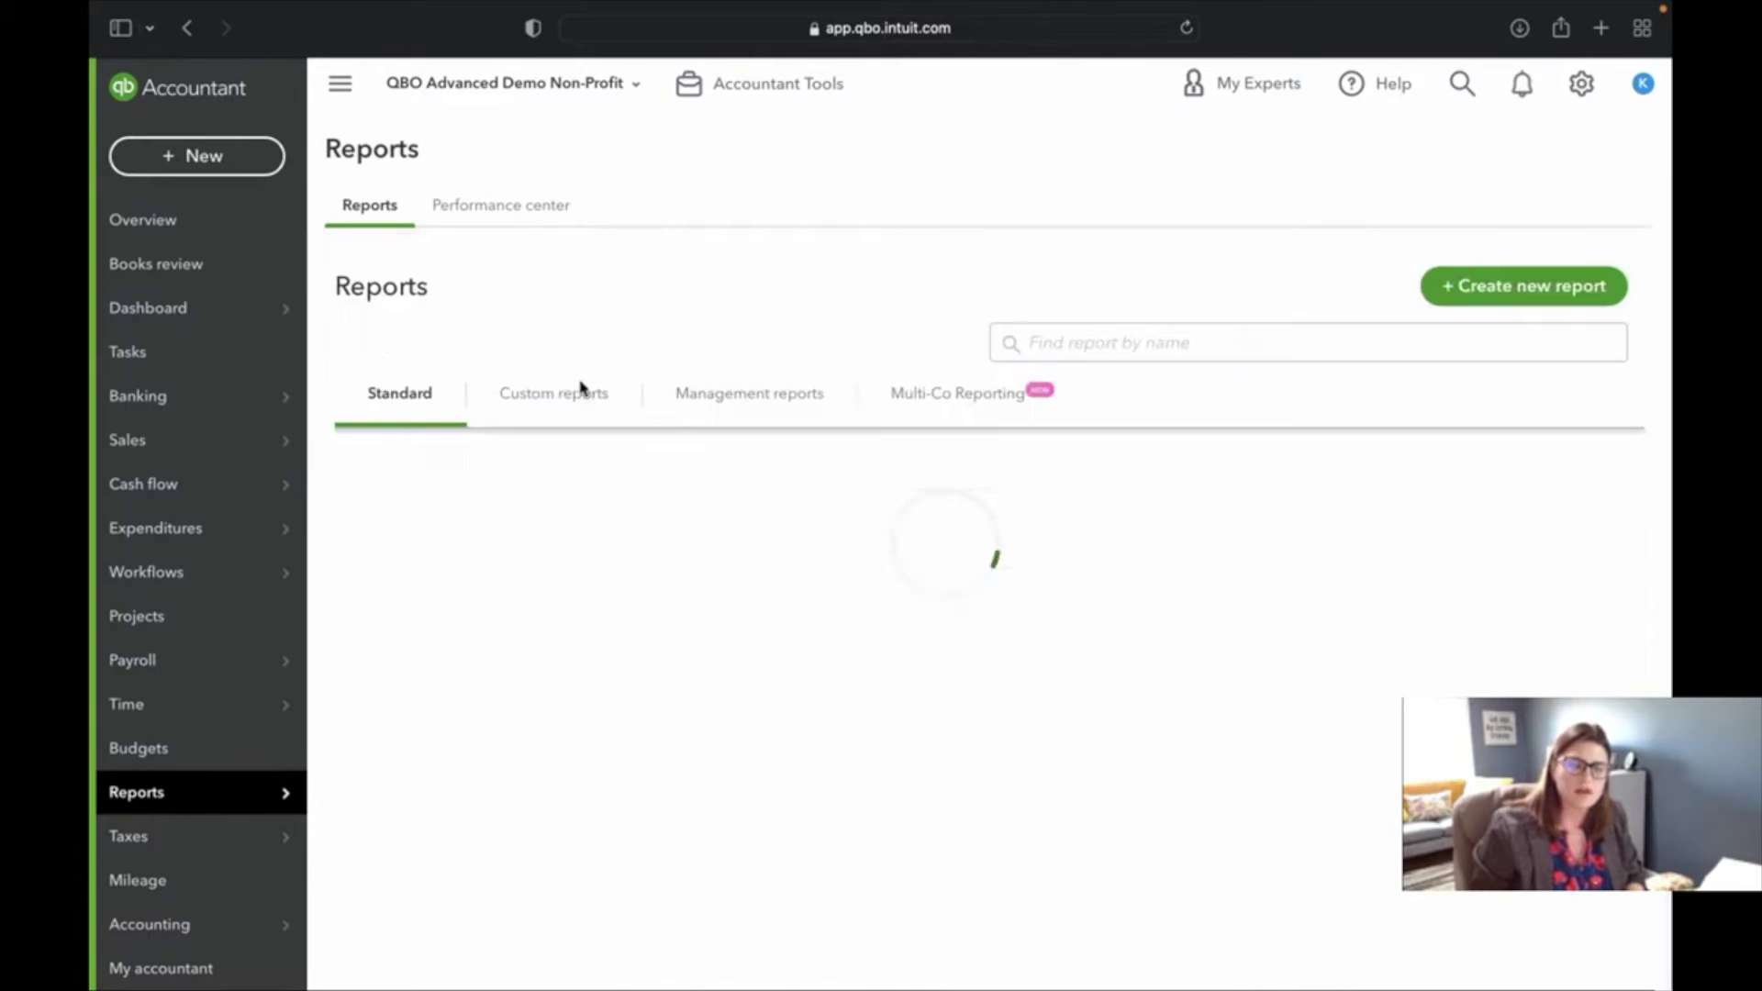
{"action": "scroll", "coordinate": [930, 762], "scroll_direction": "down", "scroll_amount": 5}
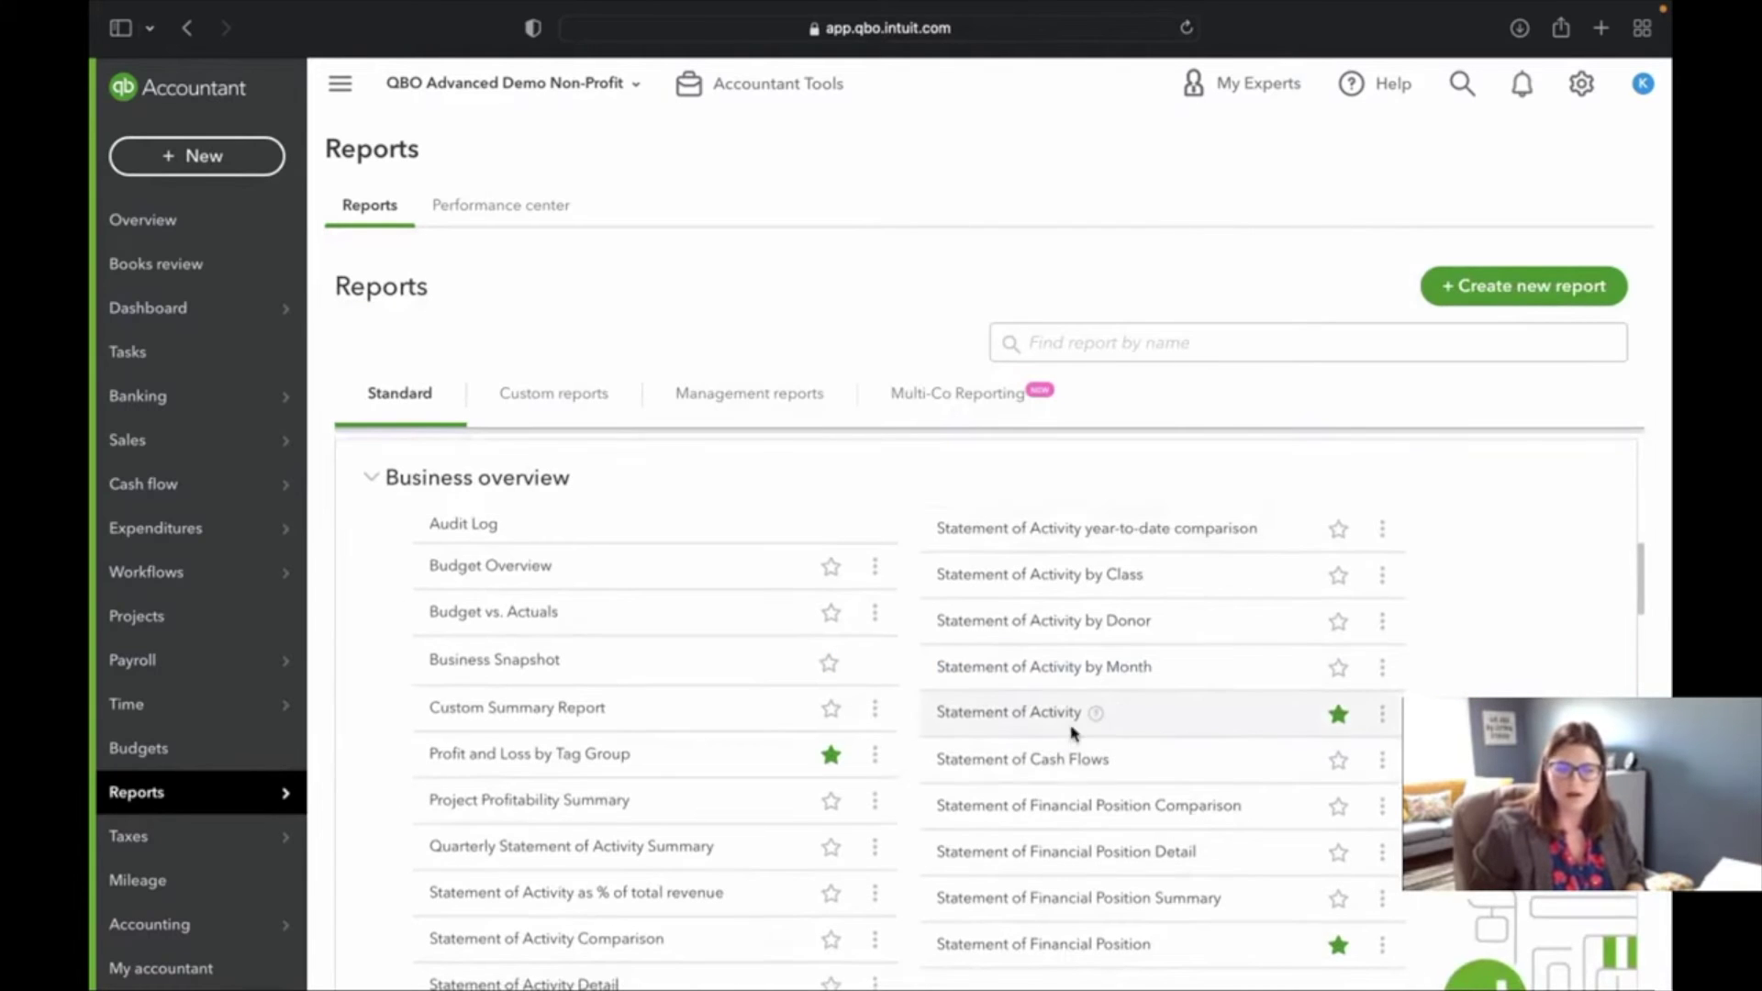
{"action": "scroll", "coordinate": [621, 848], "scroll_direction": "down", "scroll_amount": 2}
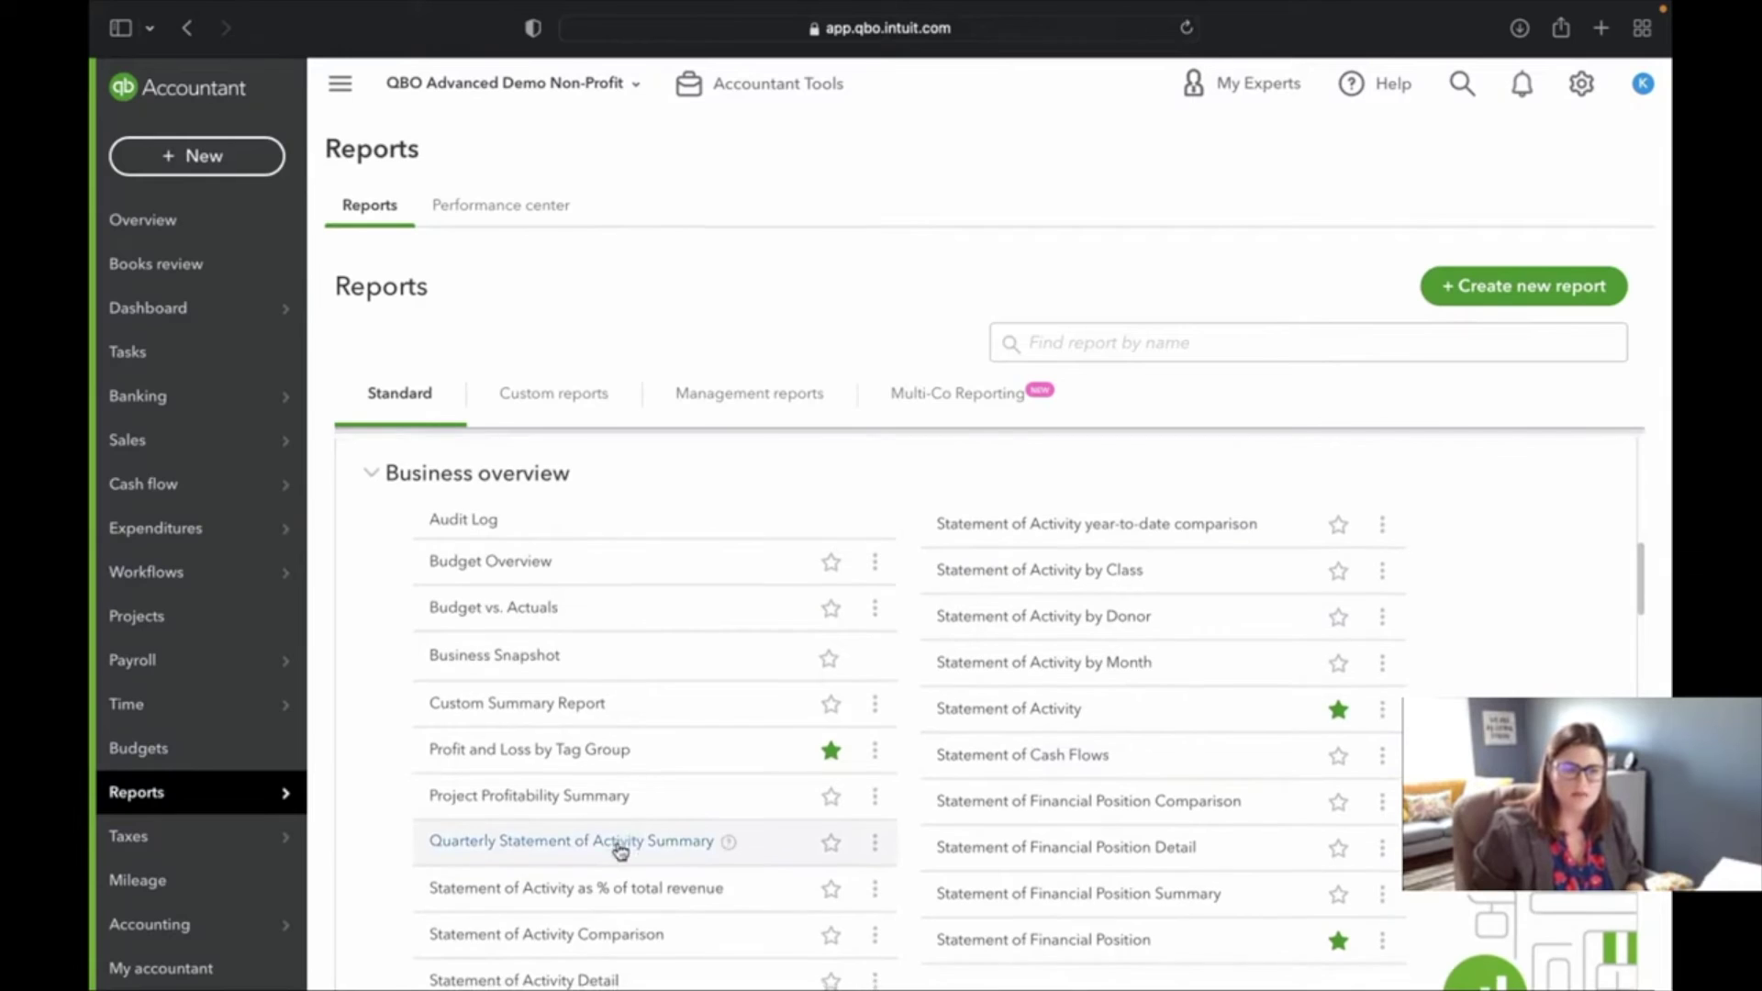
{"action": "scroll", "coordinate": [621, 848], "scroll_direction": "down", "scroll_amount": 3}
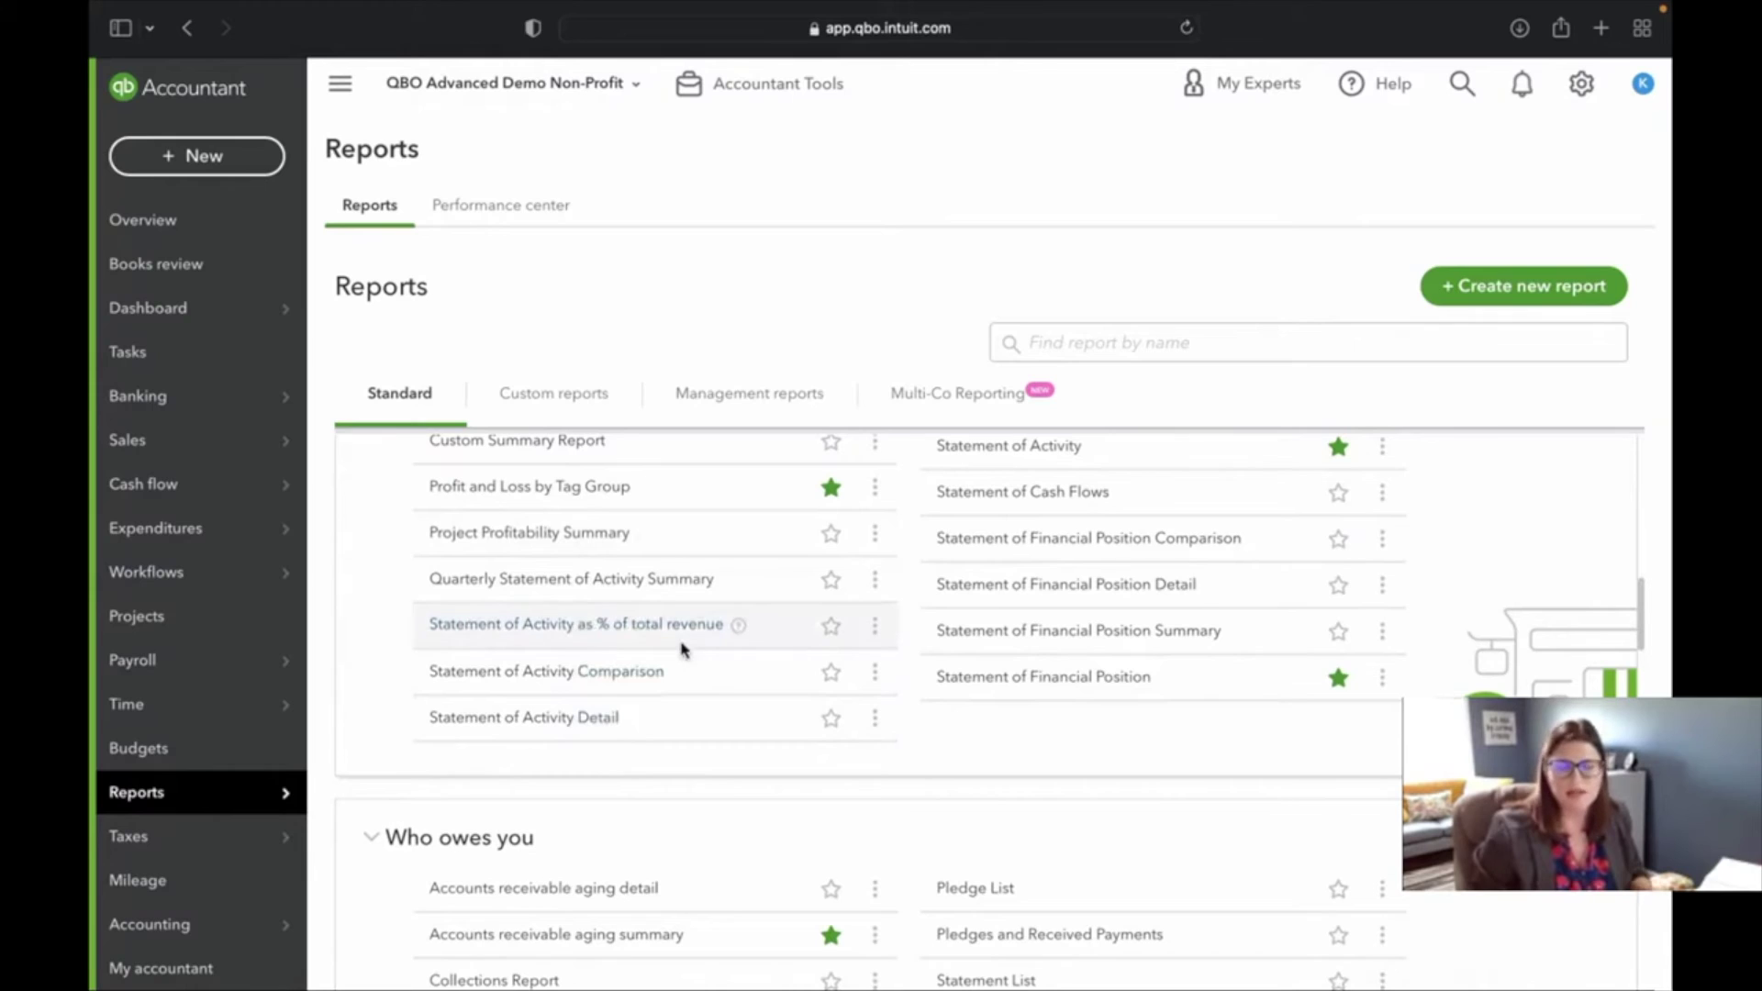
{"action": "scroll", "coordinate": [1044, 705], "scroll_direction": "down", "scroll_amount": 3}
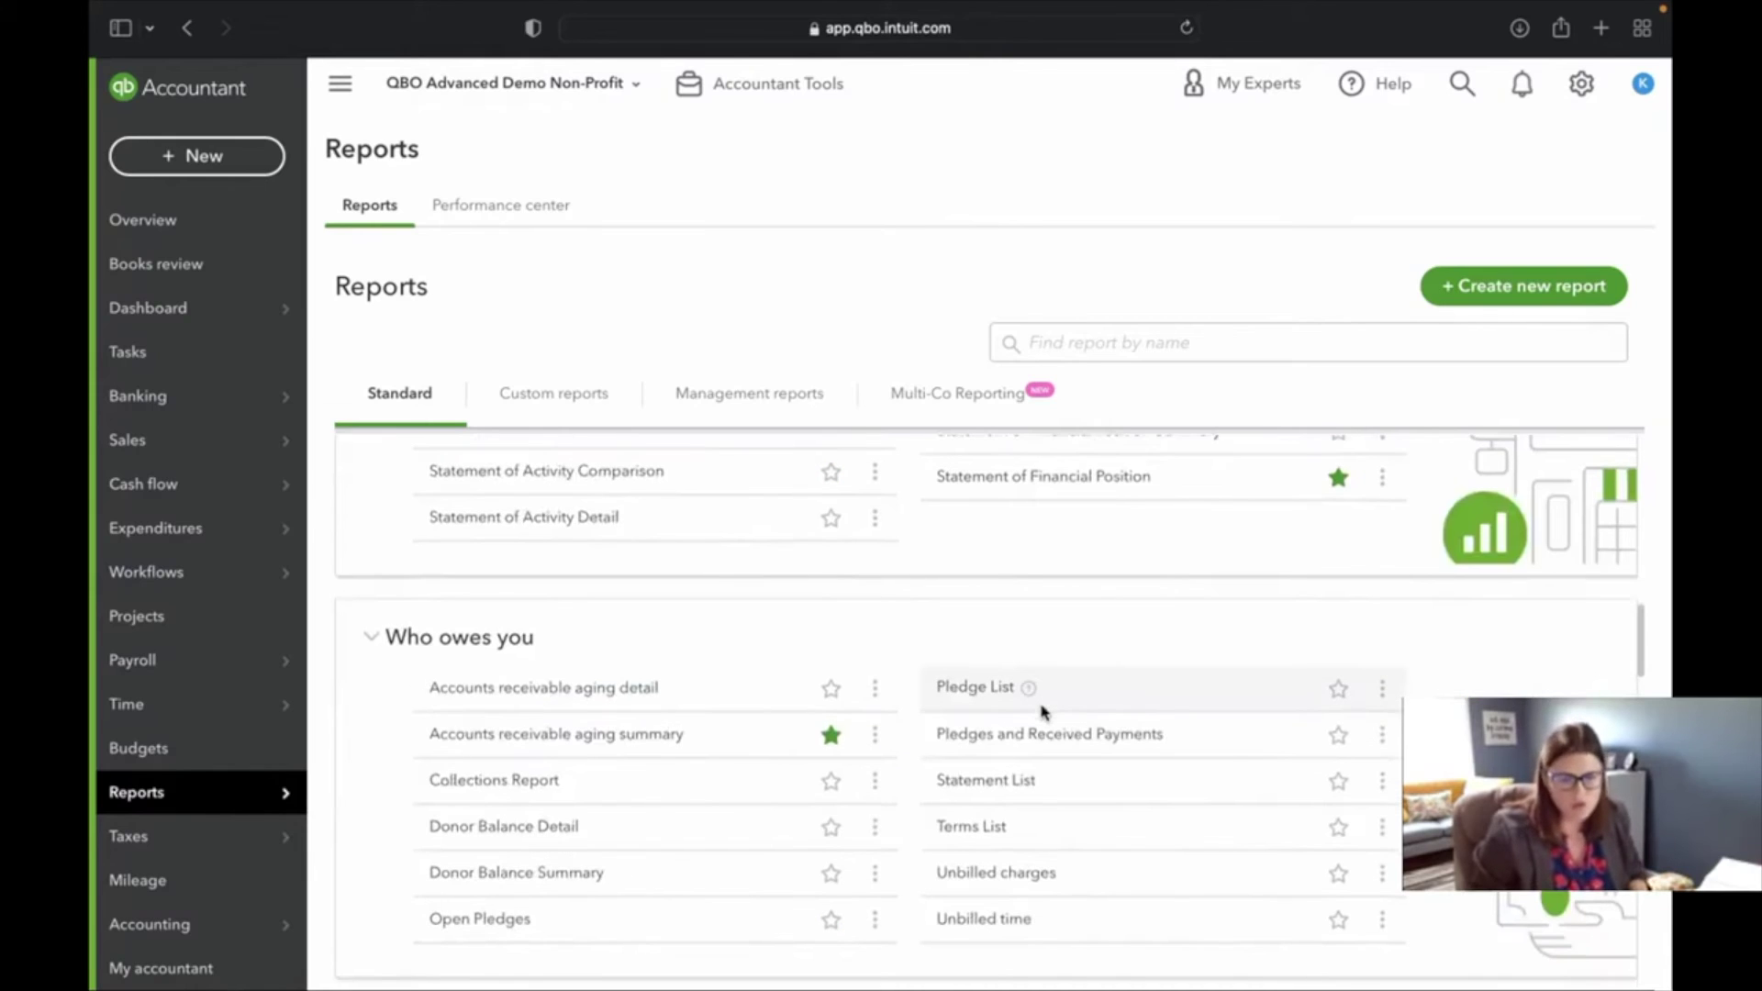
- Look through the rest of the Who owes you reports and the Sales and customers reports in the standard report list
{"action": "scroll", "coordinate": [964, 688], "scroll_direction": "down", "scroll_amount": 2}
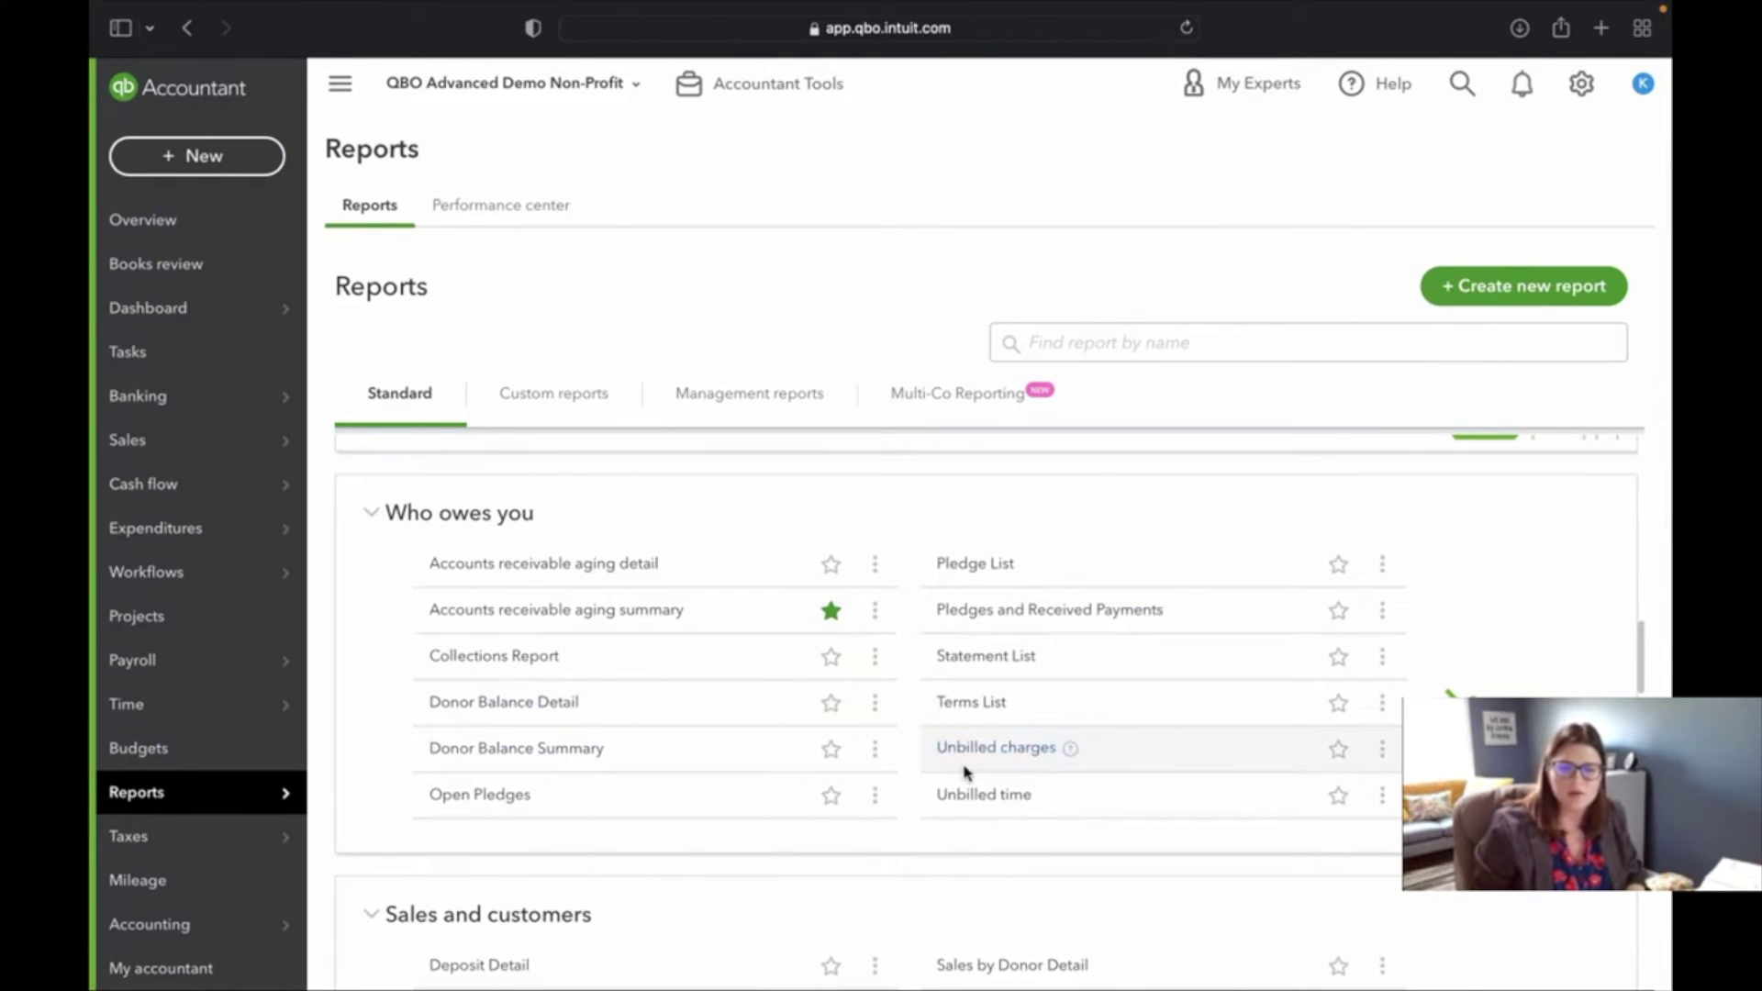
{"action": "scroll", "coordinate": [966, 774], "scroll_direction": "down", "scroll_amount": 1}
{"action": "scroll", "coordinate": [966, 774], "scroll_direction": "down", "scroll_amount": 10}
{"action": "scroll", "coordinate": [965, 774], "scroll_direction": "up", "scroll_amount": 6}
{"action": "scroll", "coordinate": [966, 774], "scroll_direction": "down", "scroll_amount": 3}
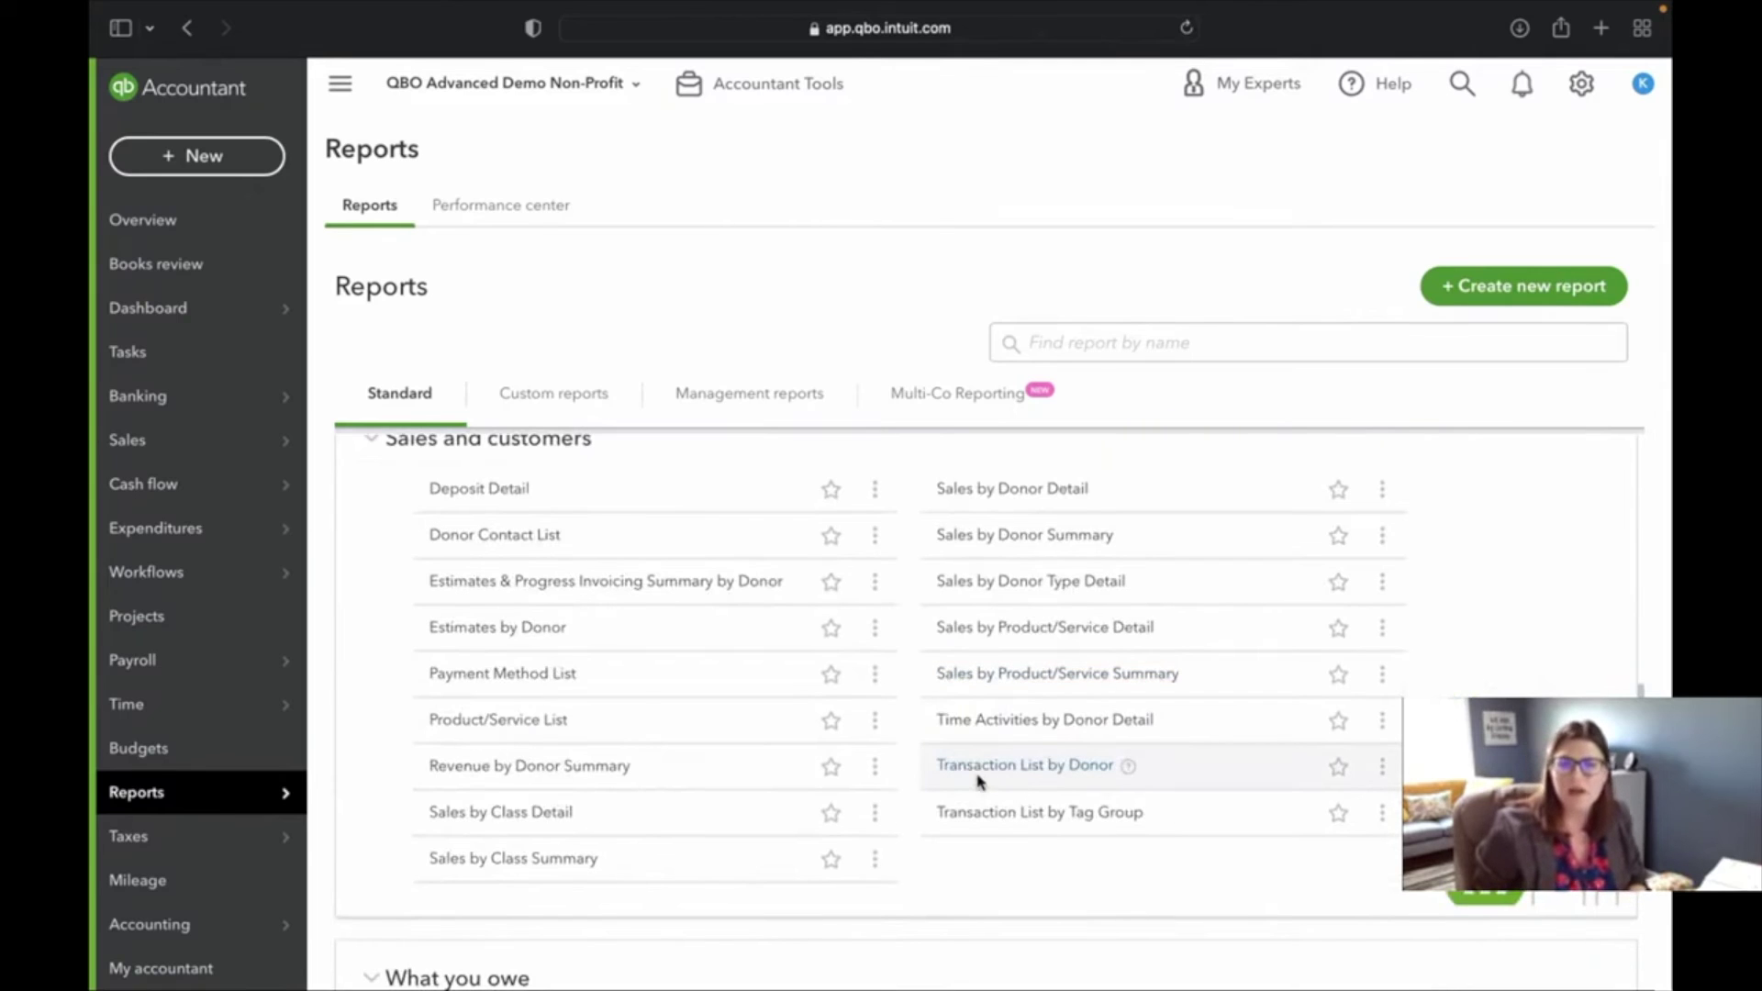
- Review the What you owe, Expenses and vendors, Employees, For my accountant and Payroll report groups, and go back up the list
{"action": "scroll", "coordinate": [653, 790], "scroll_direction": "down", "scroll_amount": 5}
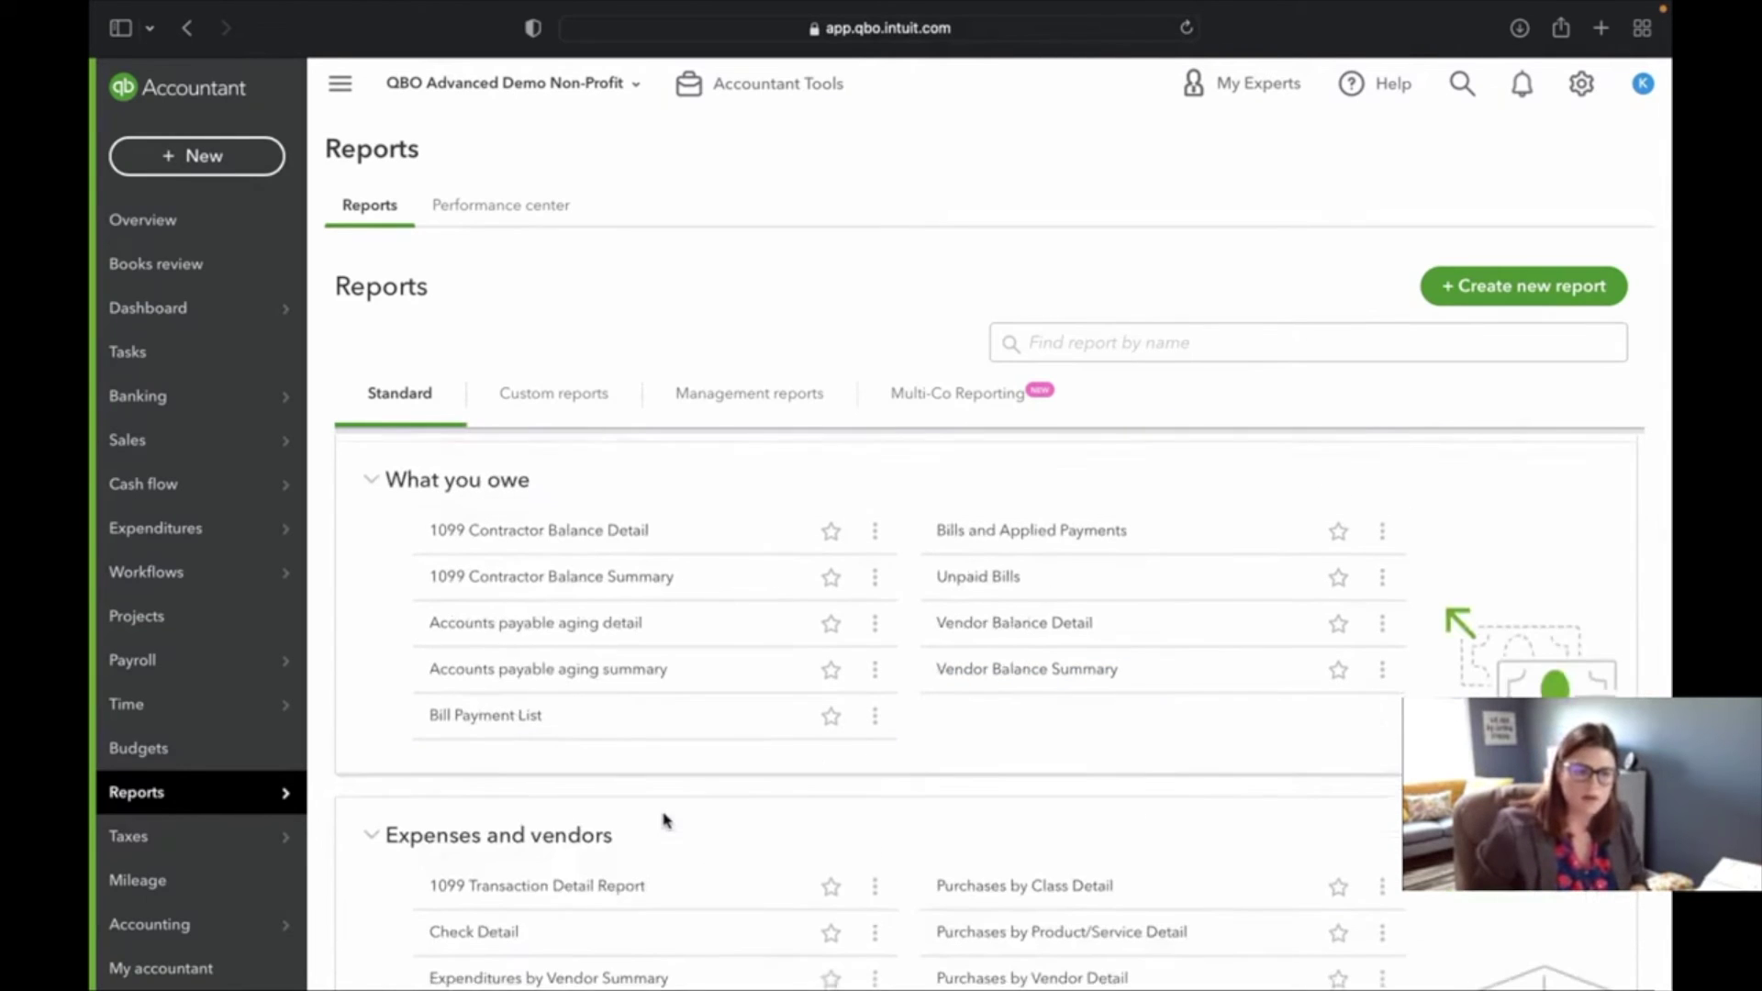
{"action": "scroll", "coordinate": [667, 819], "scroll_direction": "down", "scroll_amount": 3}
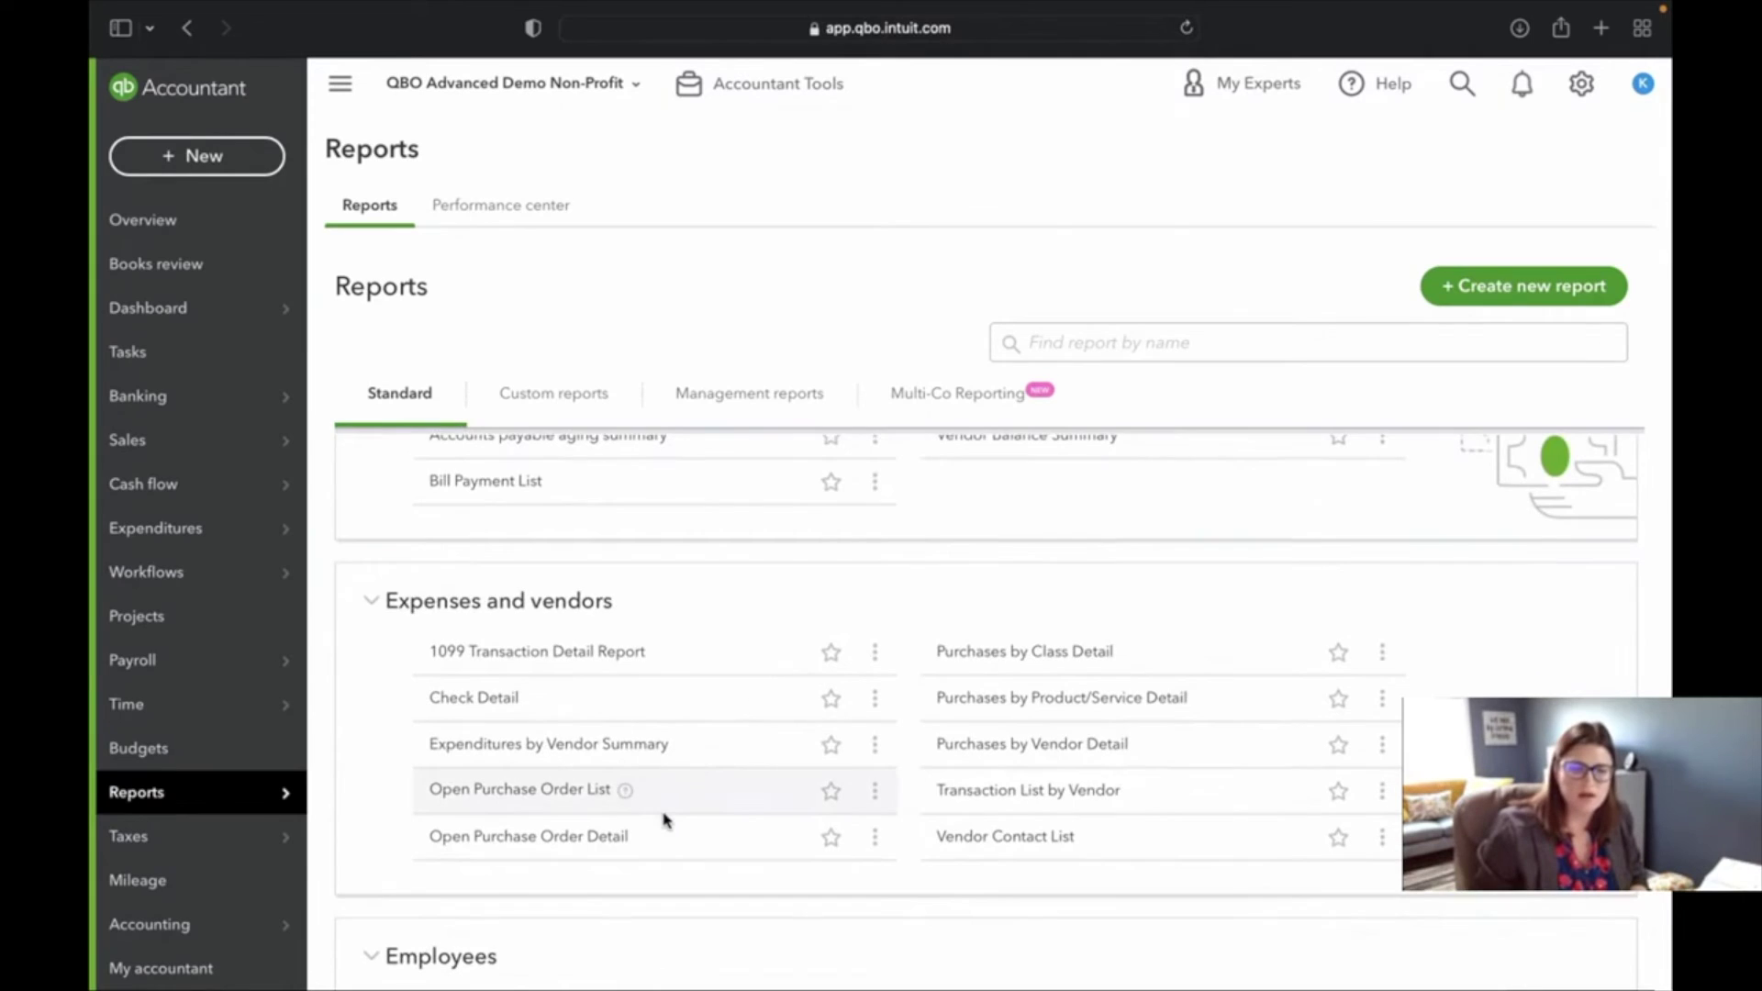
{"action": "scroll", "coordinate": [667, 820], "scroll_direction": "down", "scroll_amount": 6}
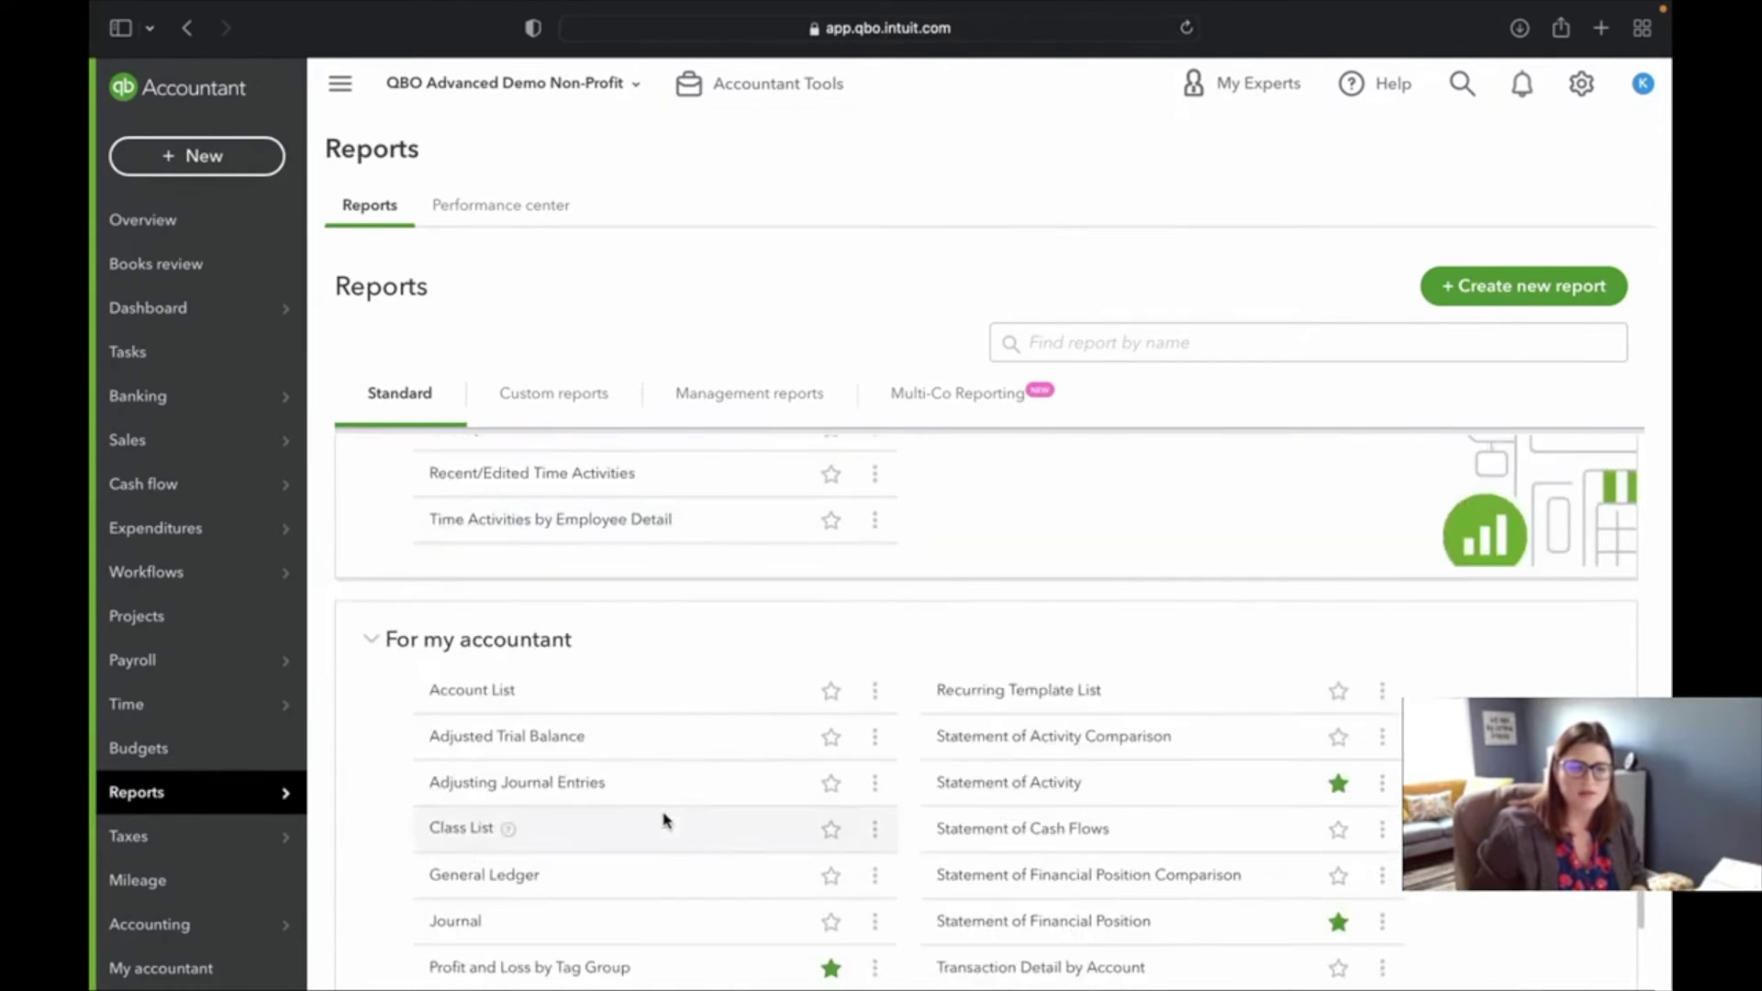
{"action": "scroll", "coordinate": [667, 737], "scroll_direction": "down", "scroll_amount": 3}
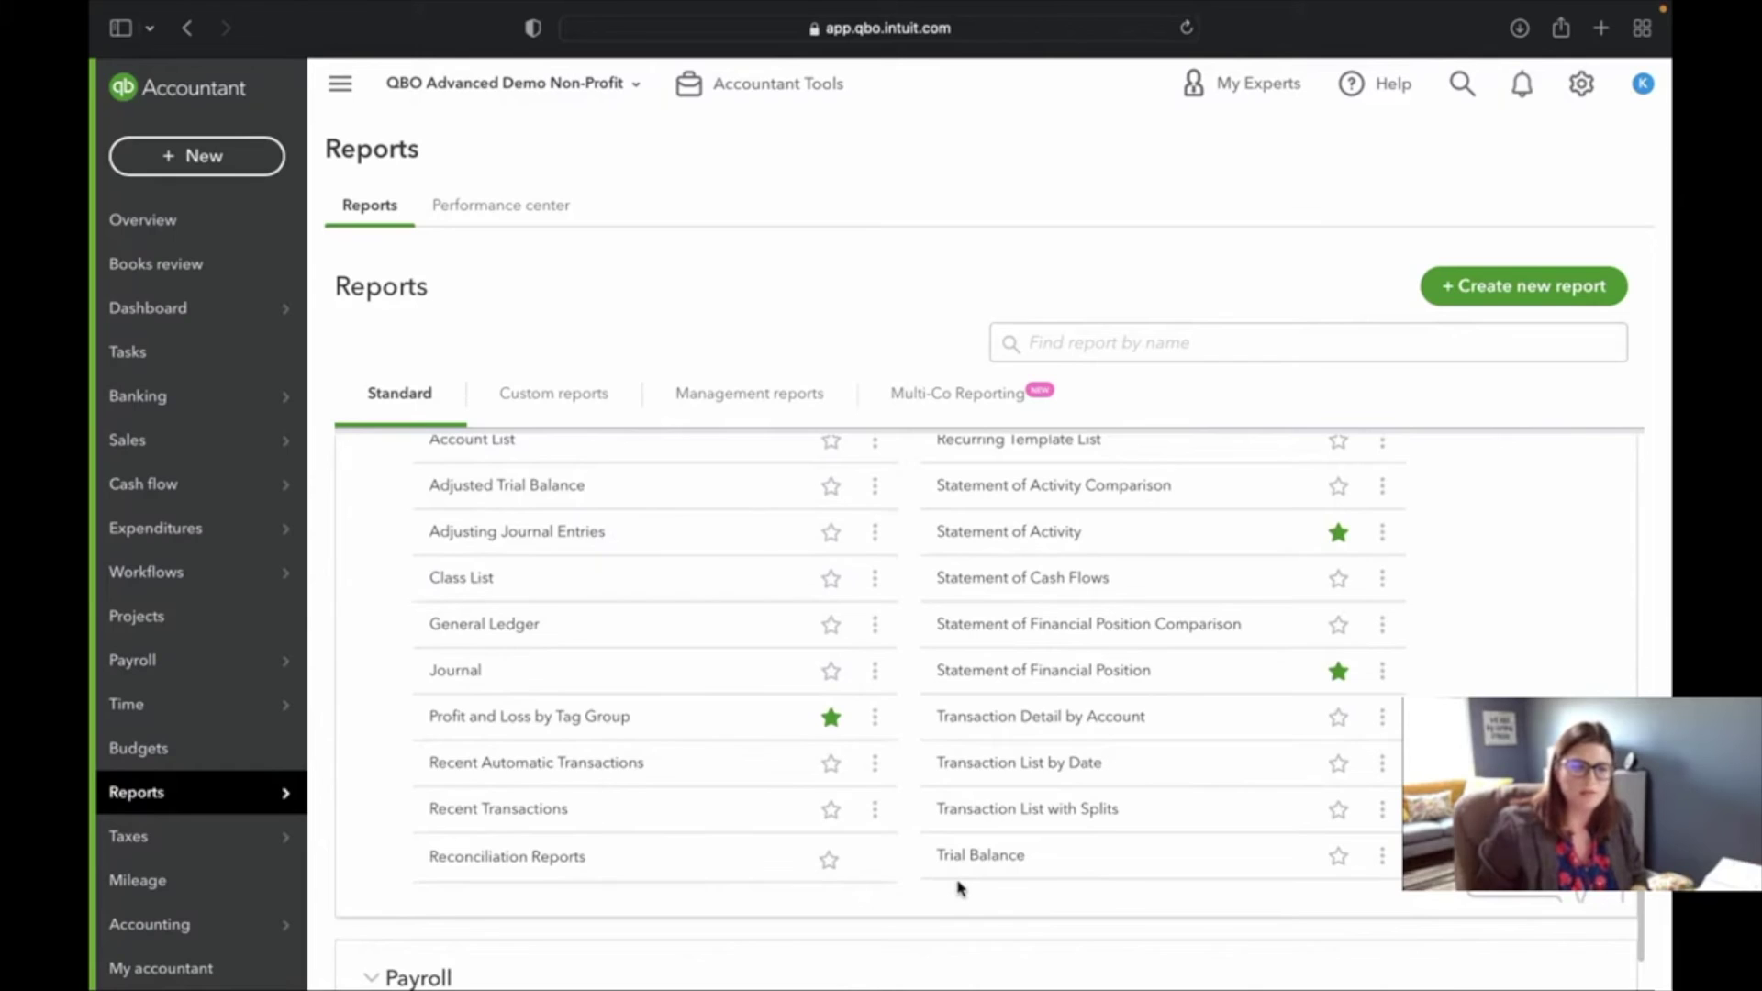
{"action": "scroll", "coordinate": [959, 887], "scroll_direction": "down", "scroll_amount": 2}
{"action": "scroll", "coordinate": [958, 887], "scroll_direction": "up", "scroll_amount": 10}
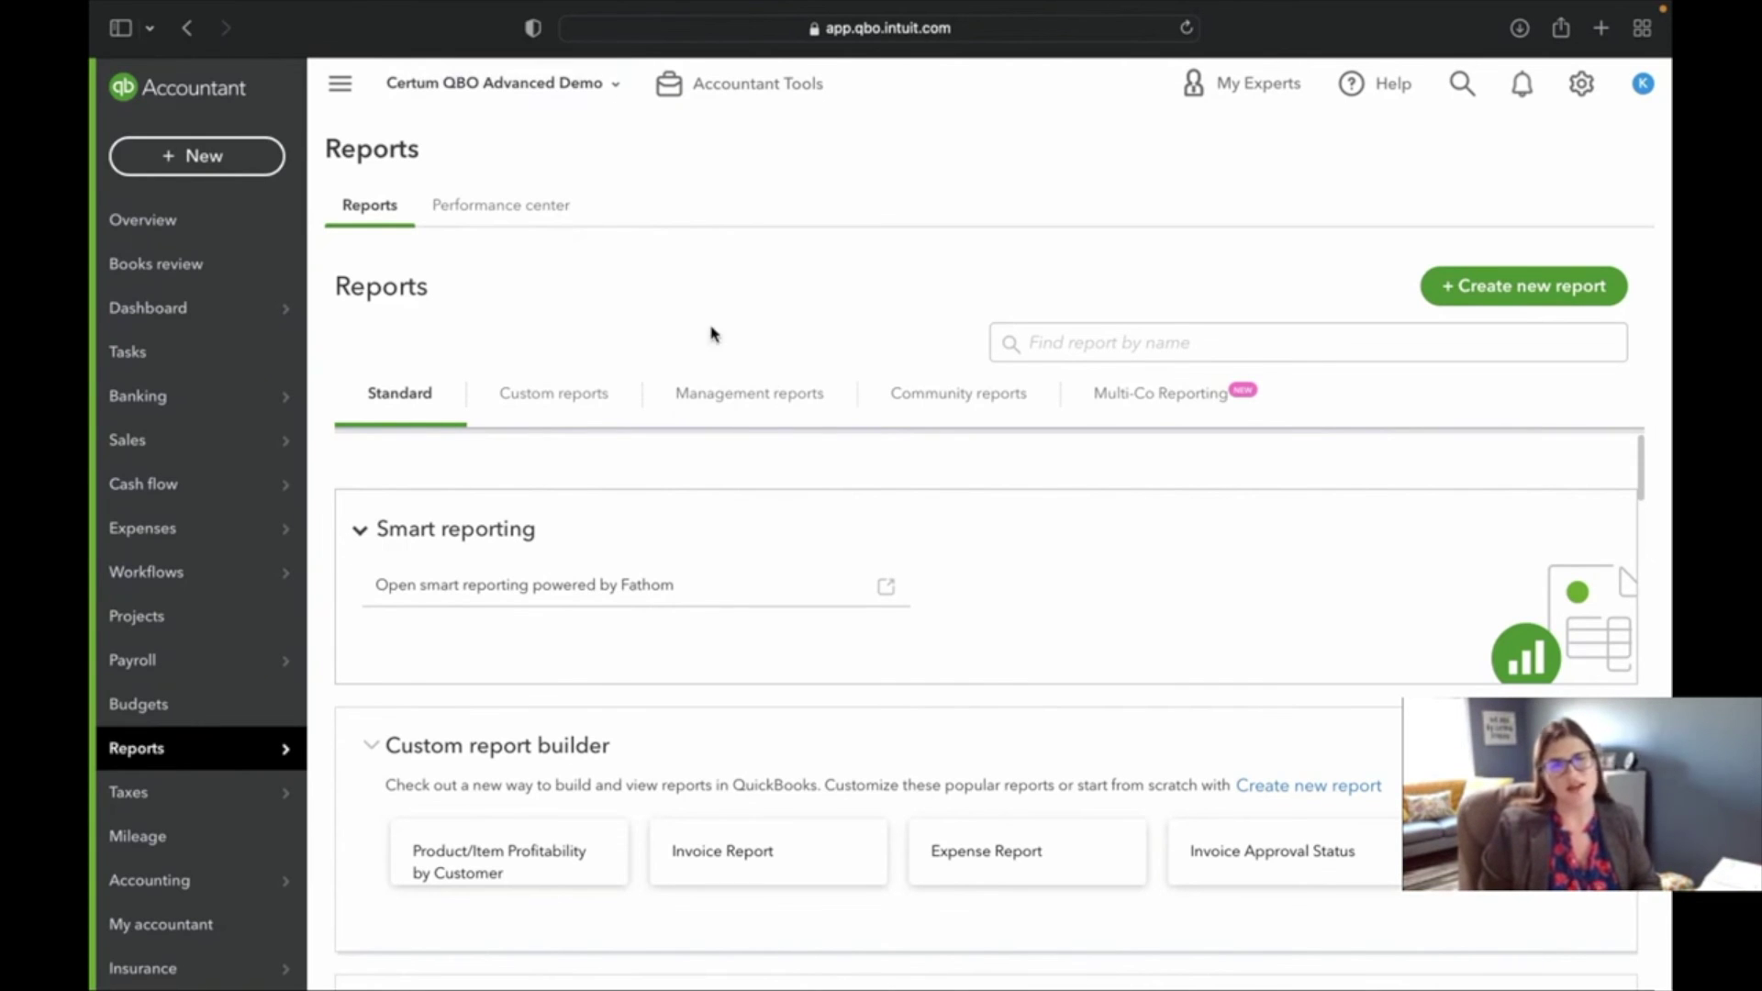
{"action": "mouse_move", "coordinate": [728, 950]}
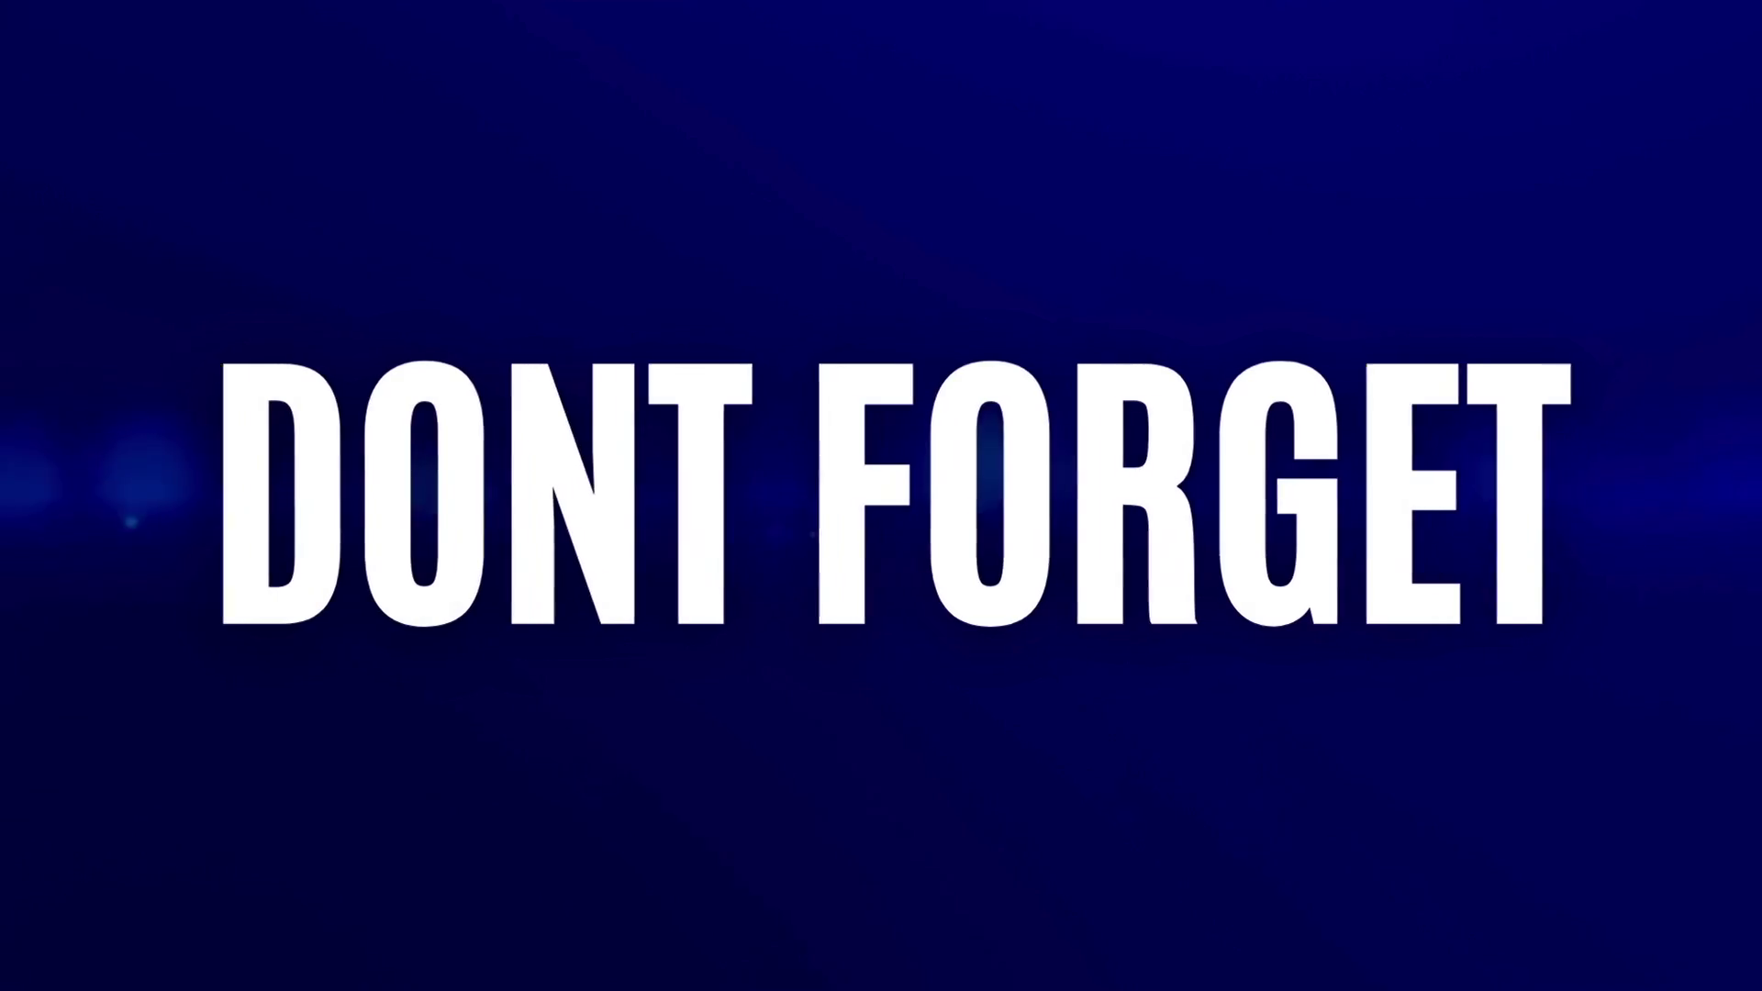